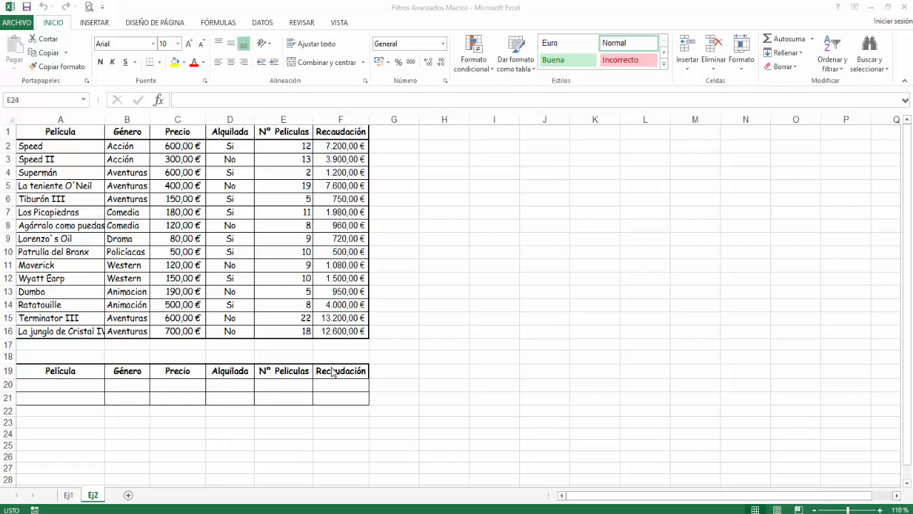
Enter "Comedia" as the Género criterion in cell B20 of the criteria table.
{"action": "left_click", "coordinate": [133, 384]}
{"action": "type", "text": "C"}
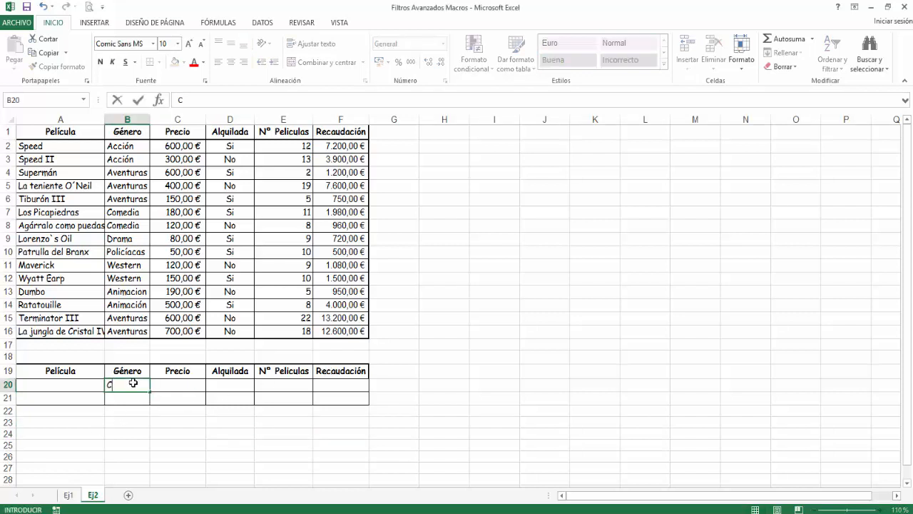
{"action": "type", "text": "omedia"}
{"action": "left_click", "coordinate": [130, 304]}
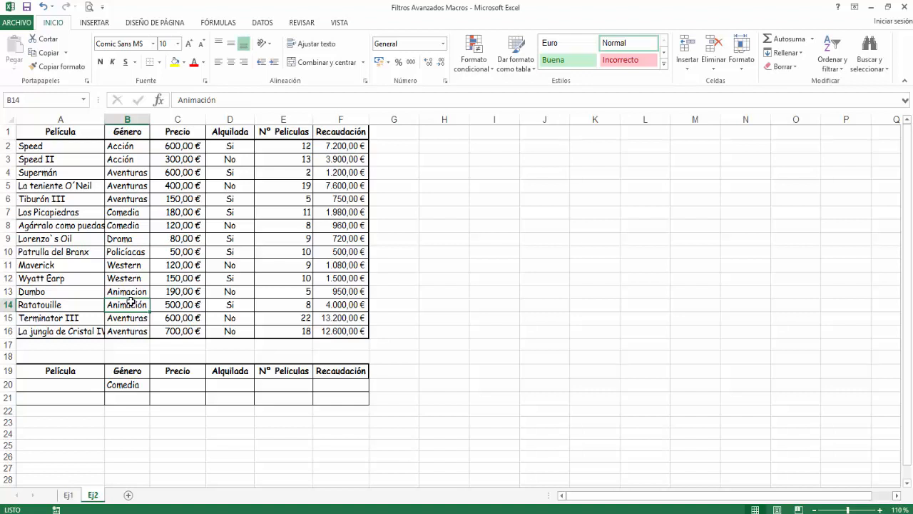
Save the workbook in the Explicaciones folder as "Filtros Avanzados Macros" with the type "Libro de Excel habilitado para macros".
{"action": "left_click", "coordinate": [20, 23]}
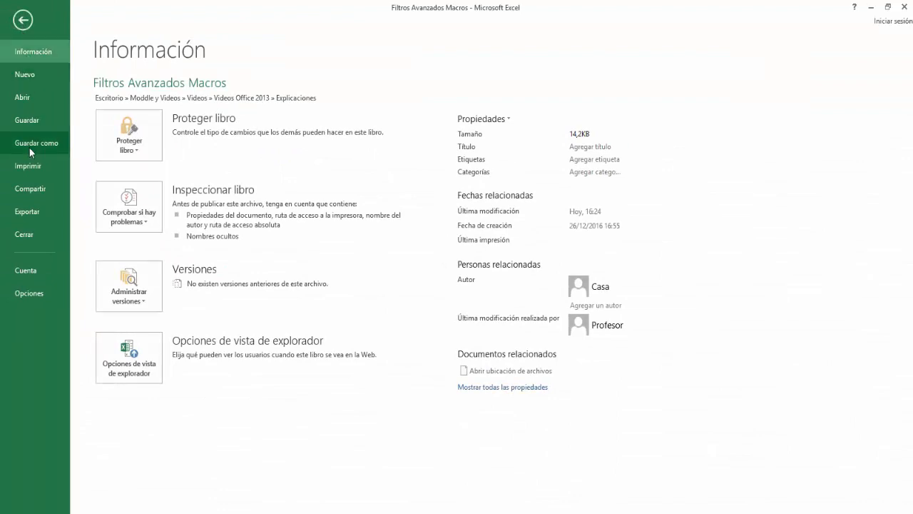
{"action": "left_click", "coordinate": [29, 148]}
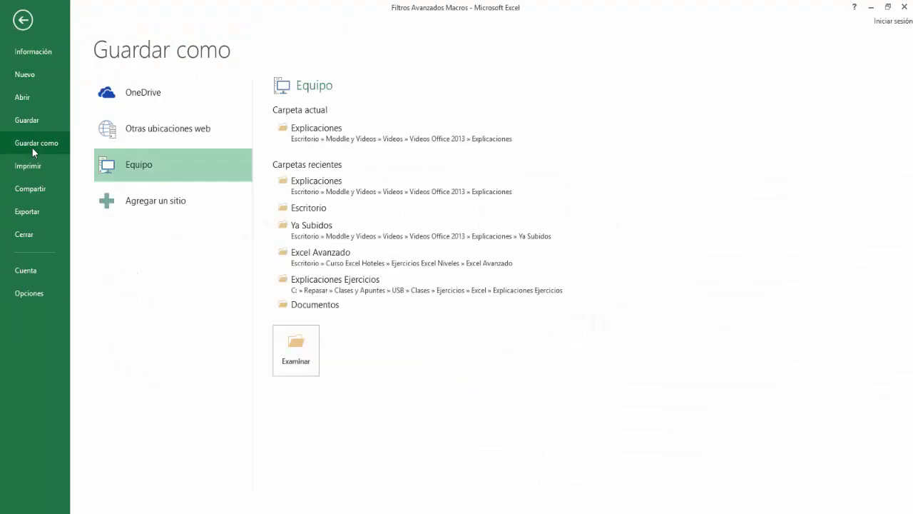
{"action": "left_click", "coordinate": [303, 137]}
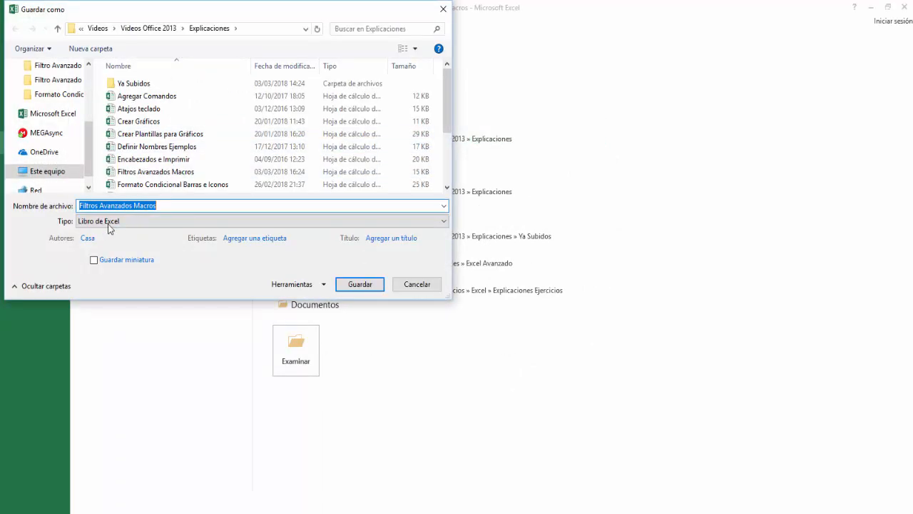
{"action": "left_click", "coordinate": [118, 221]}
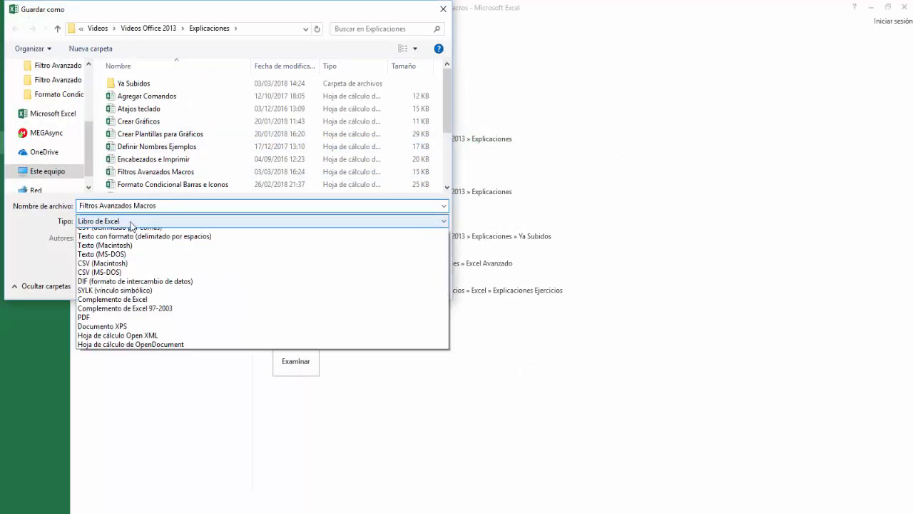
{"action": "left_click", "coordinate": [143, 243]}
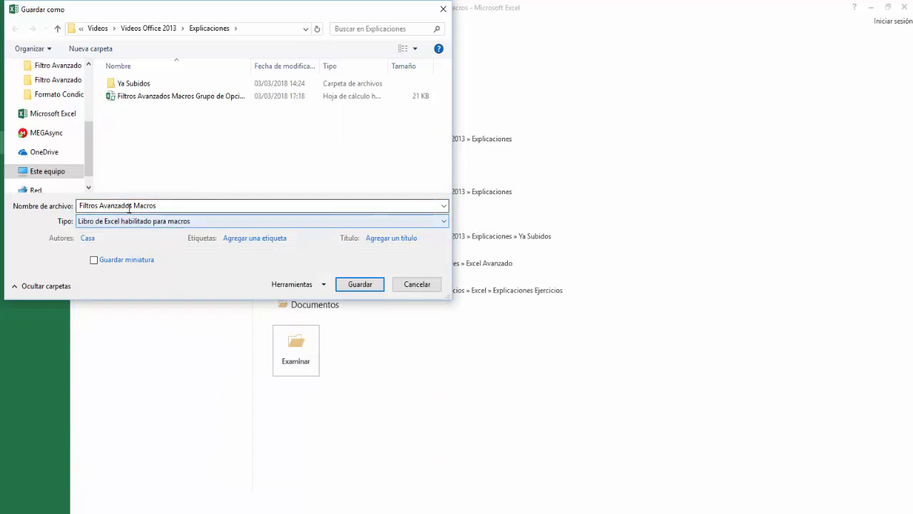
{"action": "left_click", "coordinate": [360, 285]}
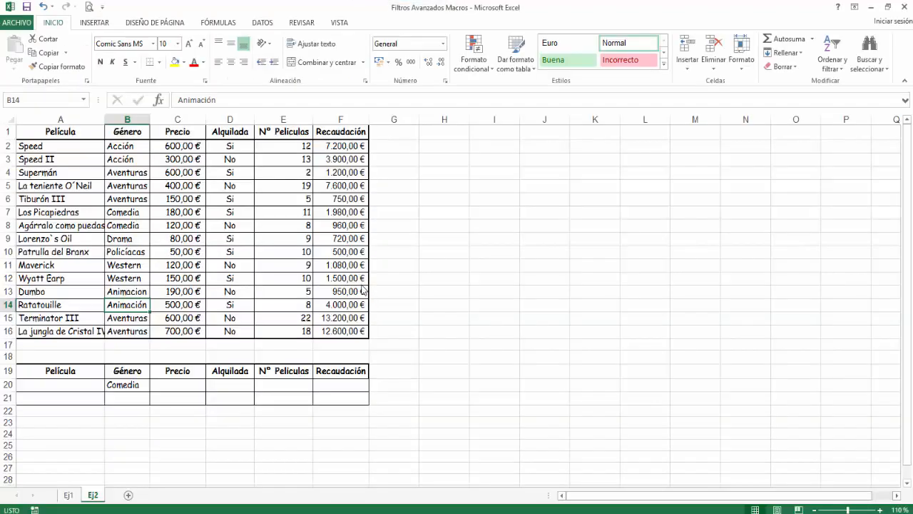
Enable the Desarrollador tab in the ribbon customization options.
{"action": "left_click", "coordinate": [141, 385]}
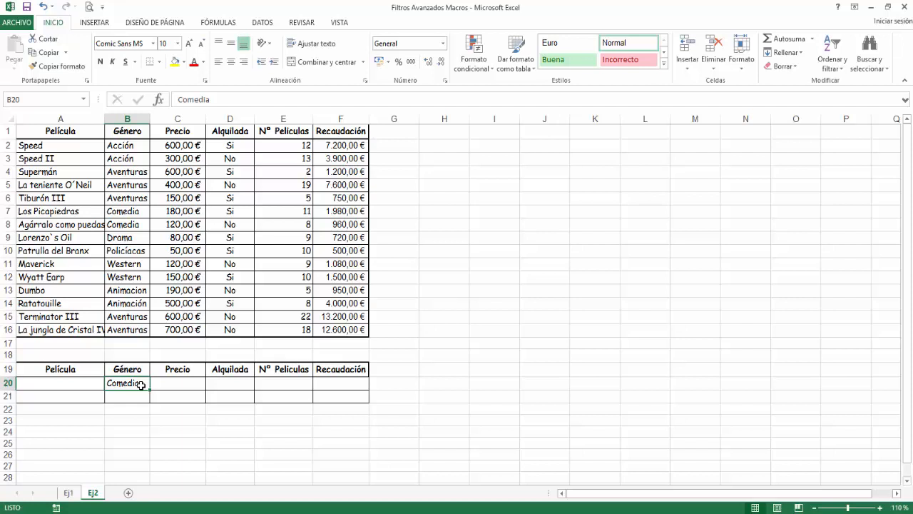
{"action": "left_click", "coordinate": [17, 22]}
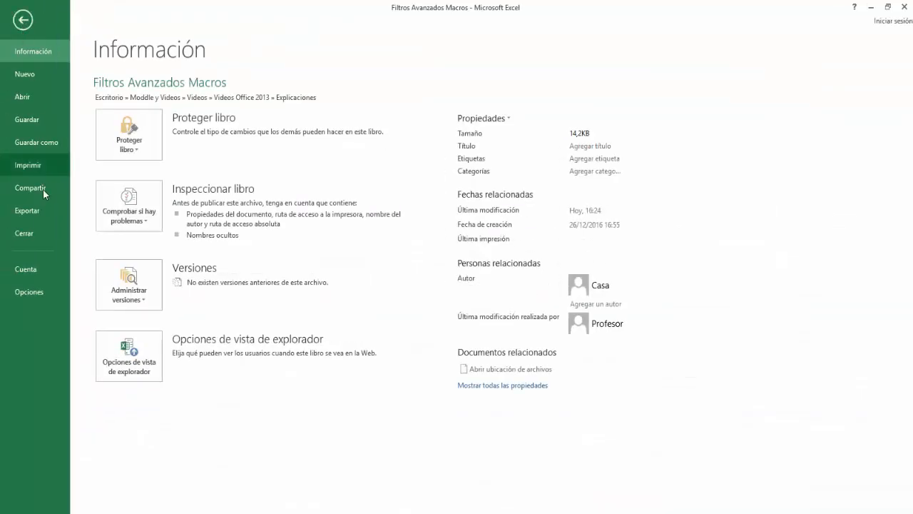
{"action": "left_click", "coordinate": [33, 296]}
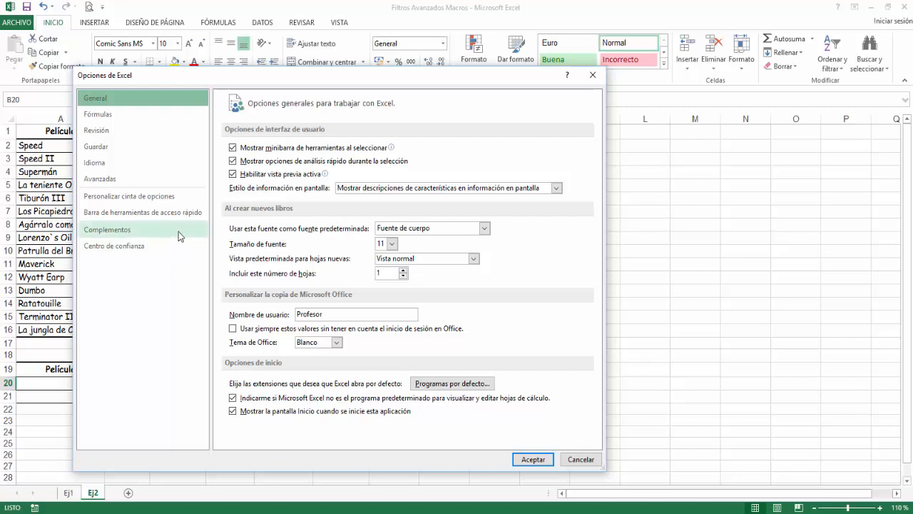
{"action": "left_click", "coordinate": [134, 198]}
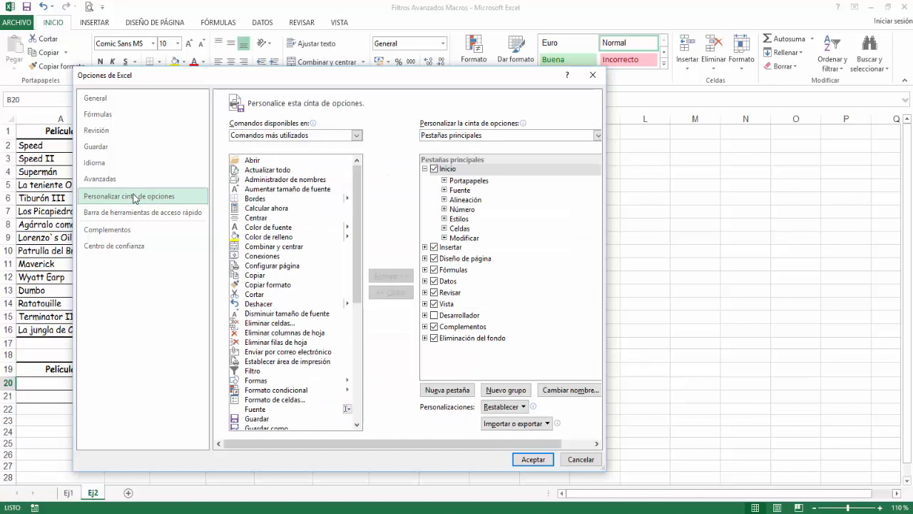
{"action": "left_click", "coordinate": [435, 315]}
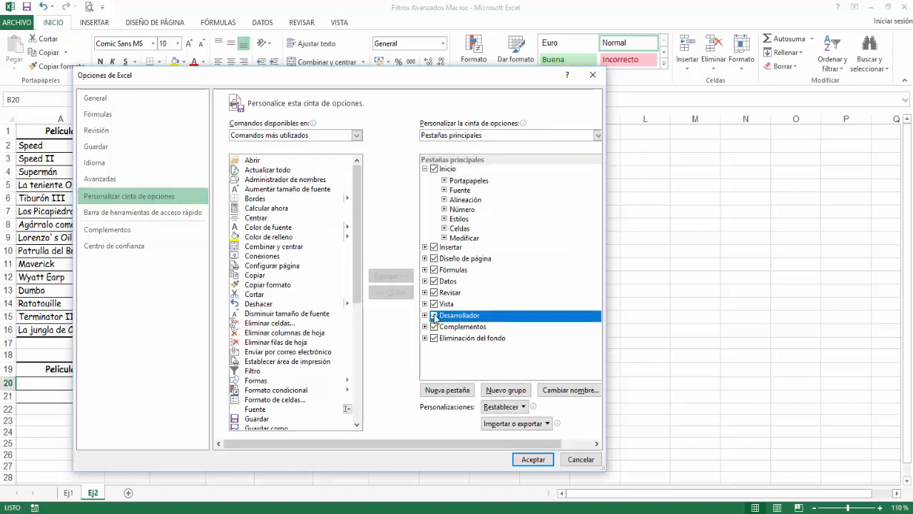
{"action": "left_click", "coordinate": [524, 460]}
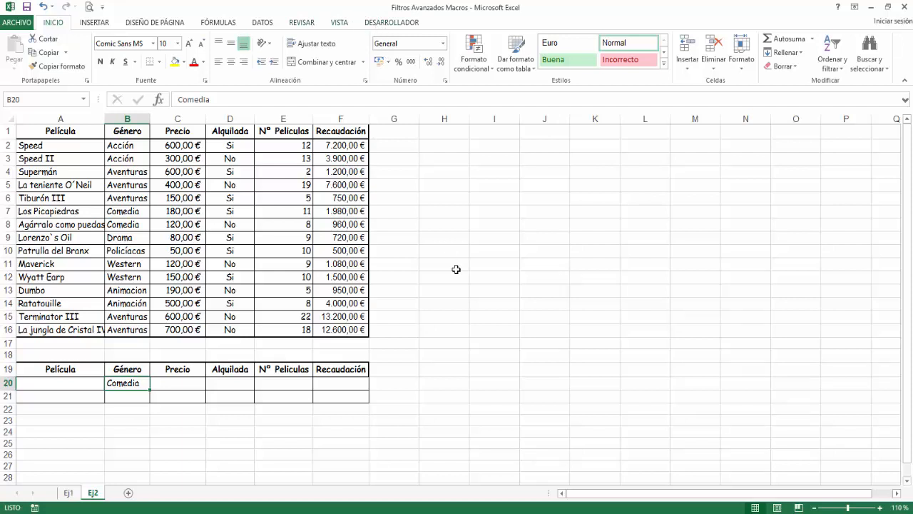
Start recording a macro named "Filtrar" stored in this workbook.
{"action": "left_click", "coordinate": [389, 24]}
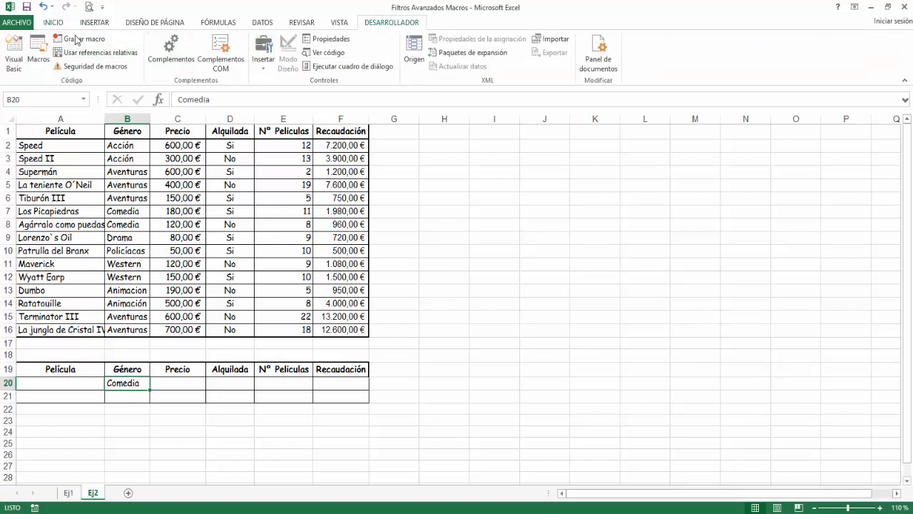
{"action": "left_click", "coordinate": [83, 44]}
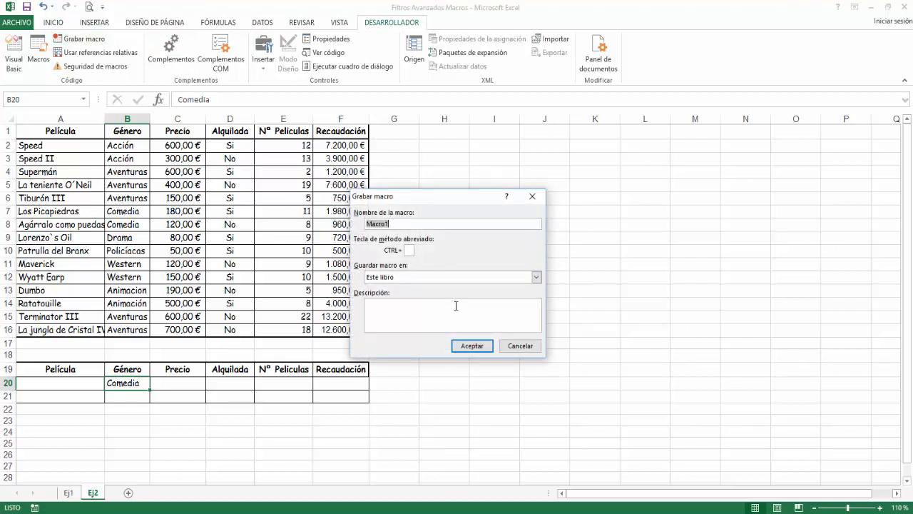
{"action": "type", "text": "Filtrar"}
{"action": "left_click", "coordinate": [472, 346]}
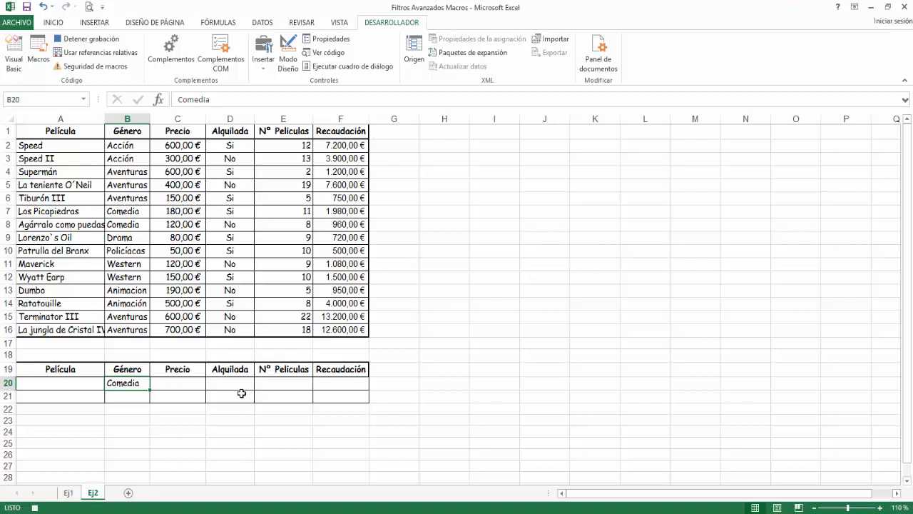
Apply an advanced filter in place to the film list A1:F16, using A19:F20 as the criteria range.
{"action": "left_click", "coordinate": [235, 275]}
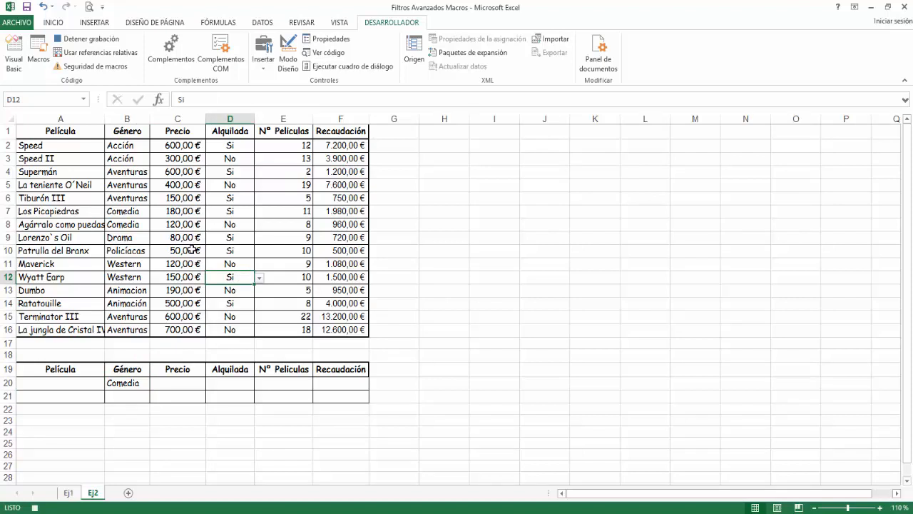
{"action": "left_click", "coordinate": [263, 22]}
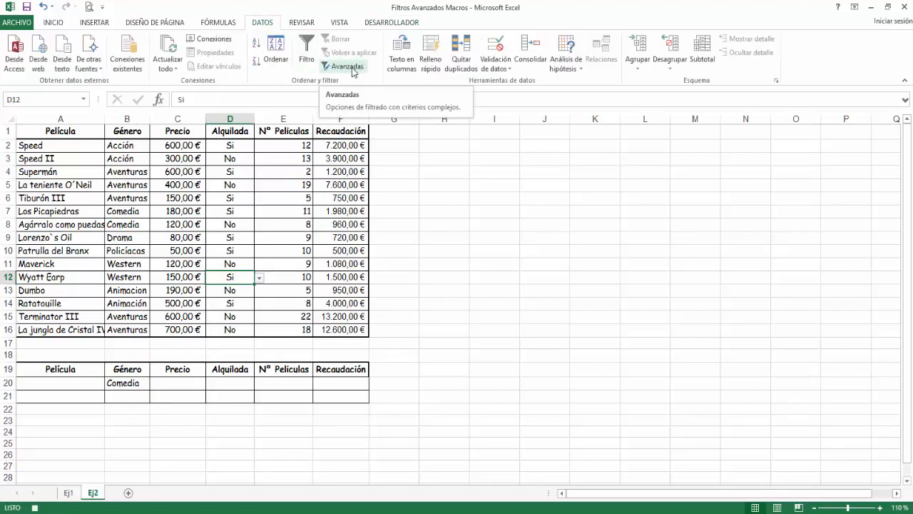
{"action": "left_click", "coordinate": [351, 70]}
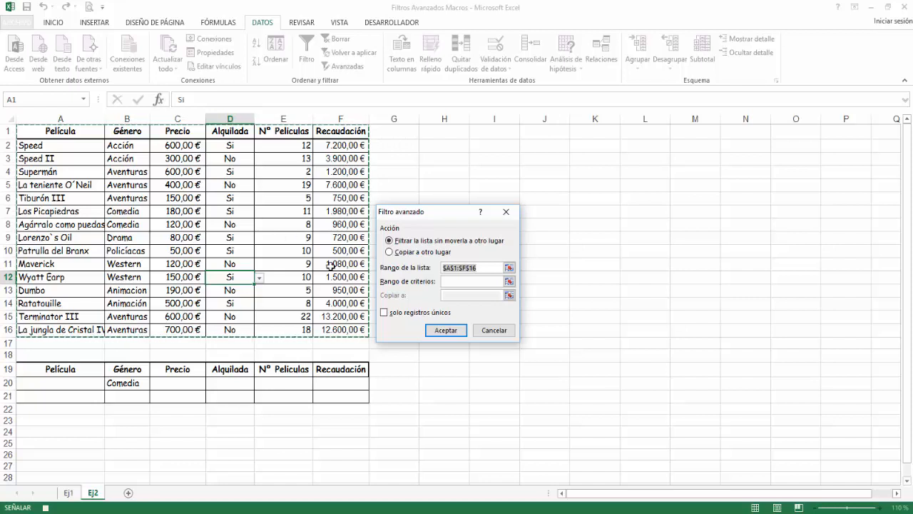
{"action": "left_click", "coordinate": [454, 281]}
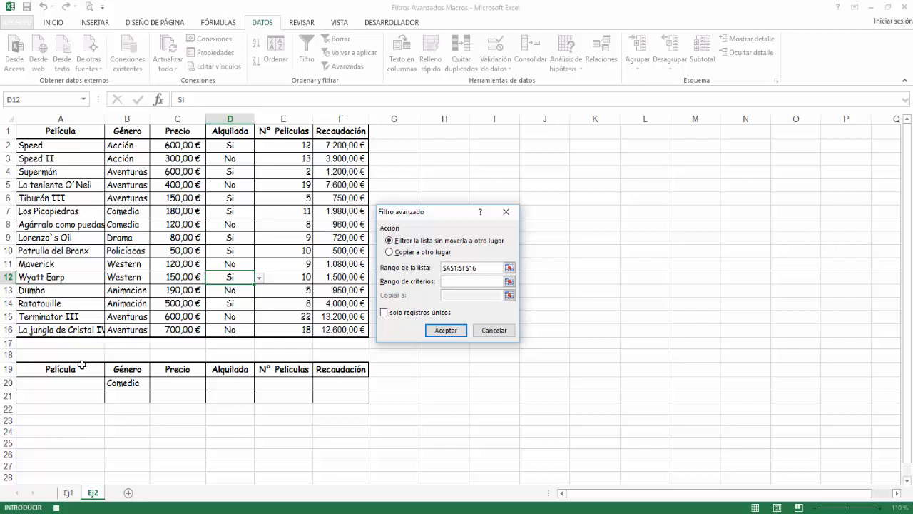
{"action": "left_click_drag", "start_coordinate": [80, 367], "coordinate": [342, 388]}
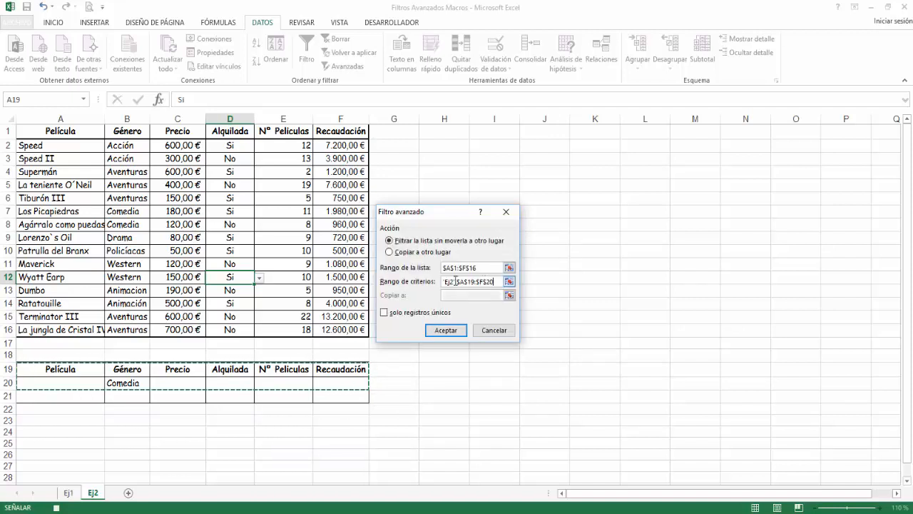
{"action": "left_click", "coordinate": [448, 330]}
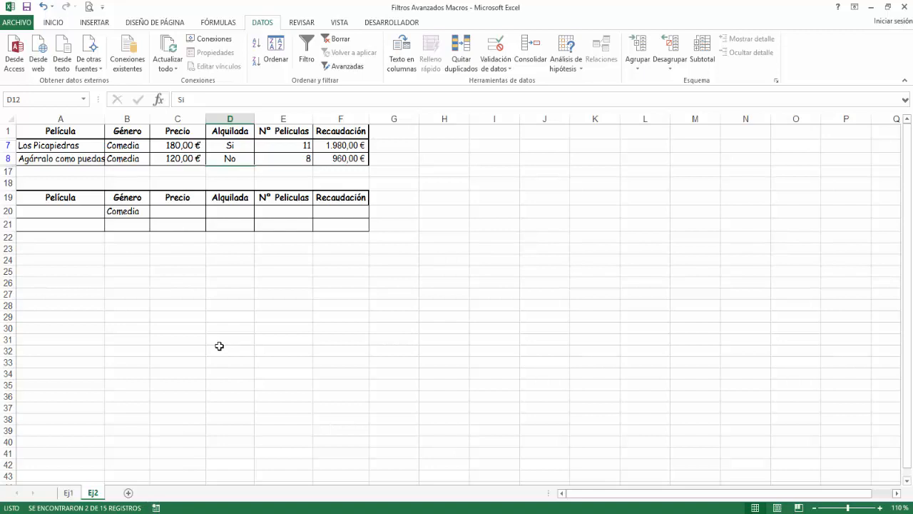
Start recording a macro named "Borrar" stored in this workbook.
{"action": "left_click", "coordinate": [416, 27]}
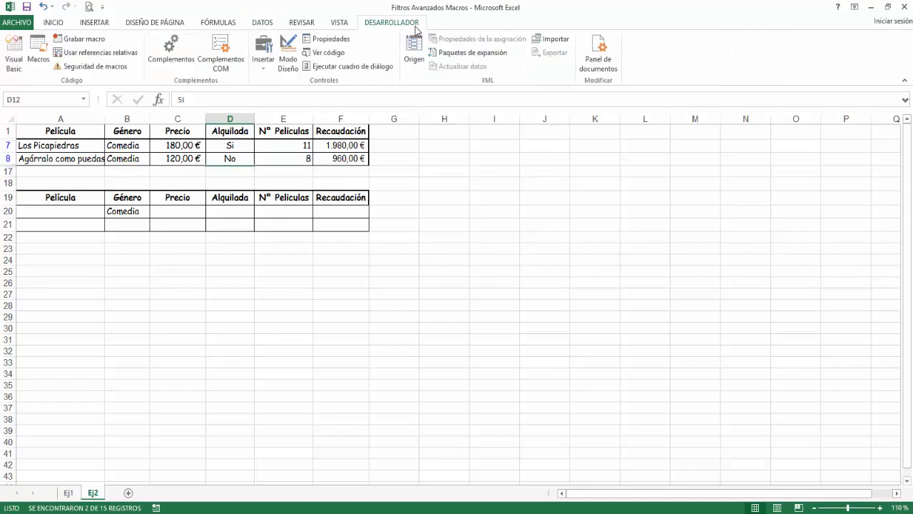
{"action": "left_click", "coordinate": [84, 40]}
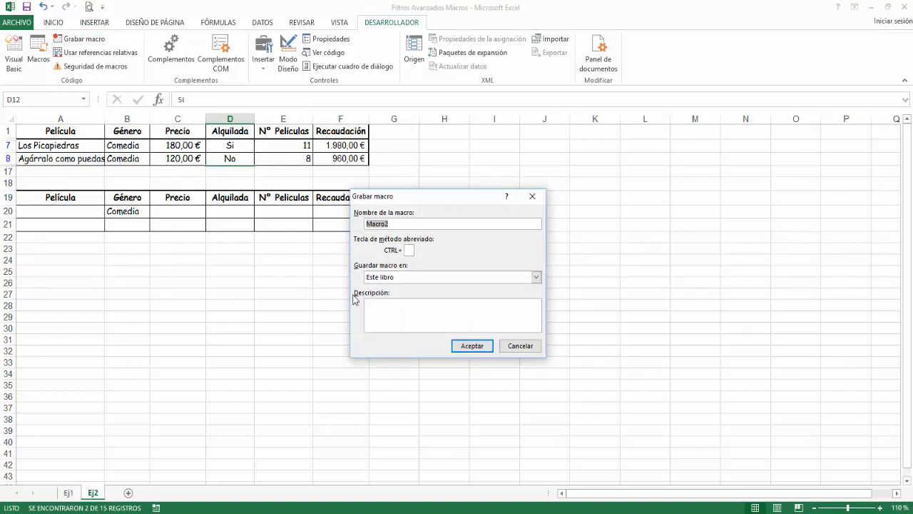
{"action": "type", "text": "Borrar"}
{"action": "left_click", "coordinate": [472, 346]}
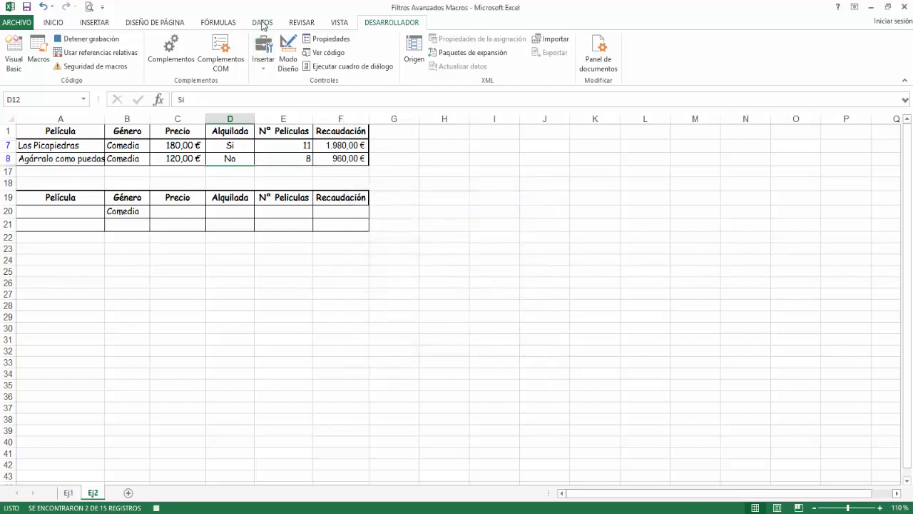
Clear the filter from the film list and stop recording the macro.
{"action": "left_click", "coordinate": [262, 23]}
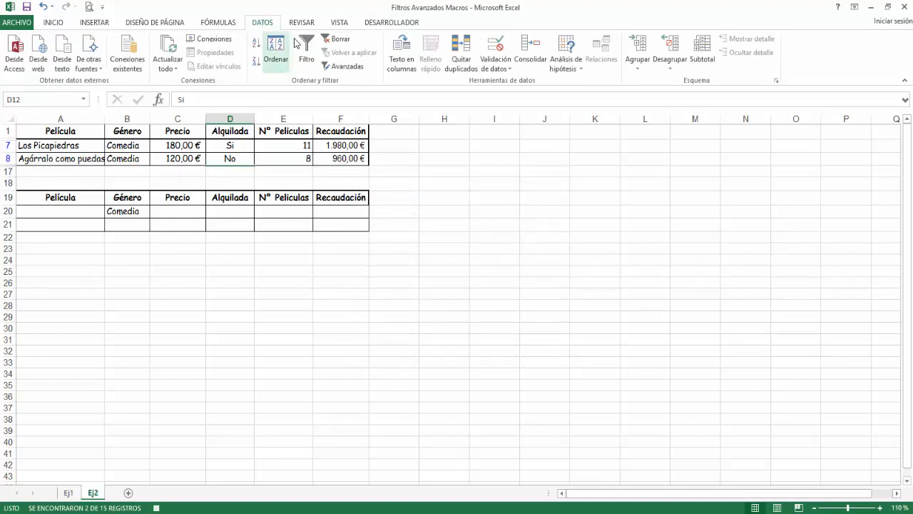
{"action": "left_click", "coordinate": [338, 42]}
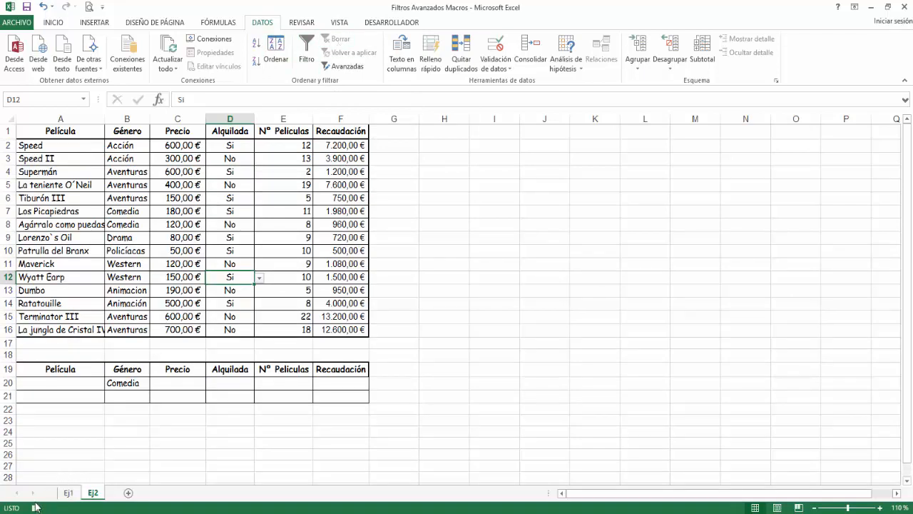
{"action": "left_click", "coordinate": [34, 508]}
Enter "Aventuras" as a second Género criterion in cell B21.
{"action": "left_click", "coordinate": [133, 393]}
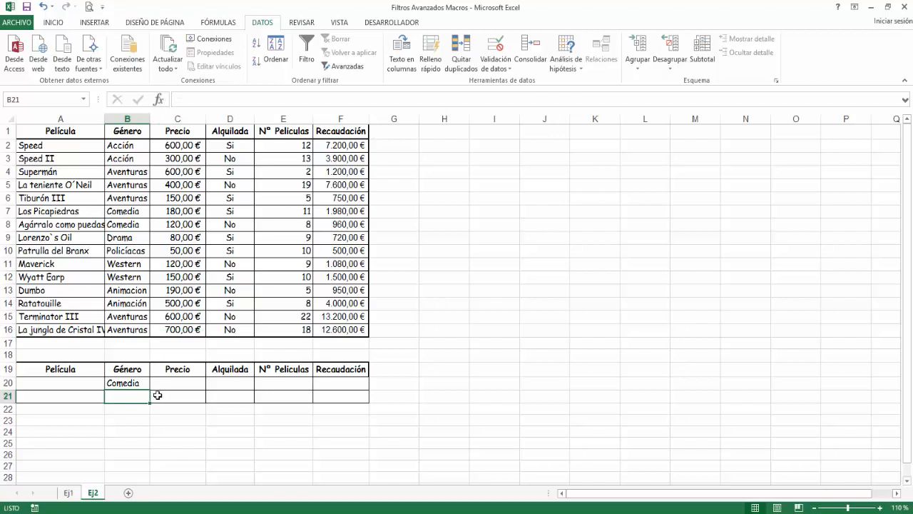
{"action": "type", "text": "Aventuras"}
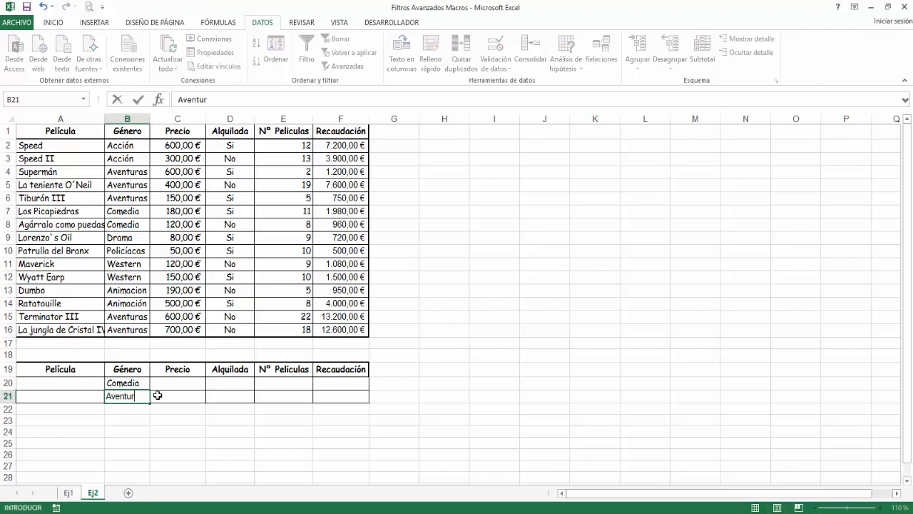
{"action": "key", "text": "Return"}
{"action": "key", "text": "Up"}
{"action": "key", "text": "Up"}
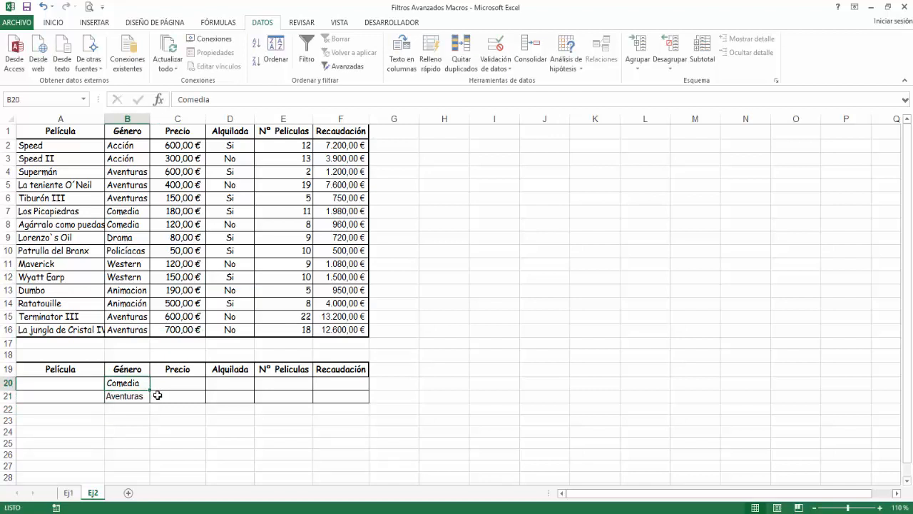
Start recording a macro named "Filtrar2" stored in this workbook, with a cell of the film list selected.
{"action": "left_click", "coordinate": [154, 231]}
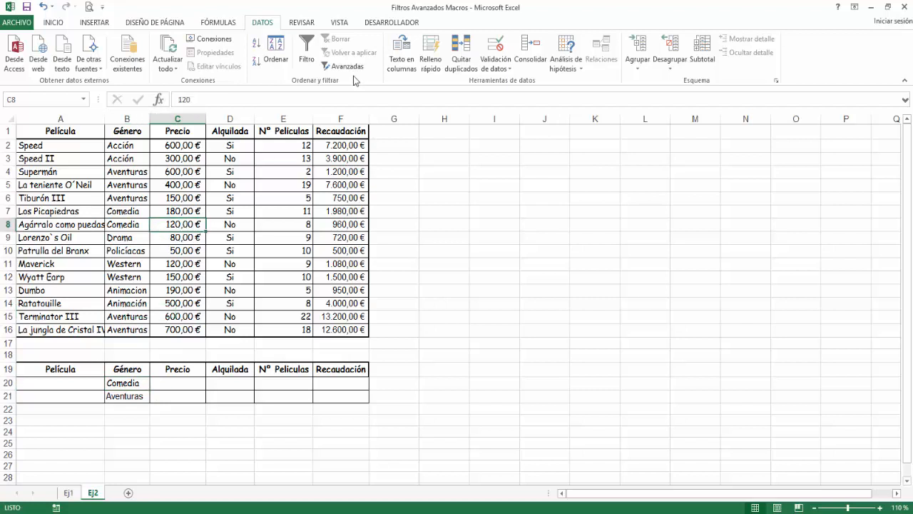
{"action": "left_click", "coordinate": [372, 24]}
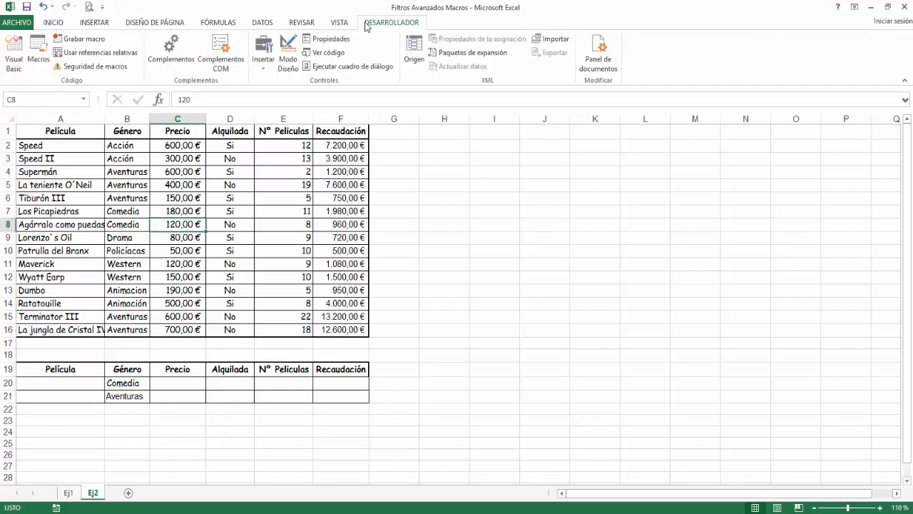
{"action": "left_click", "coordinate": [97, 41]}
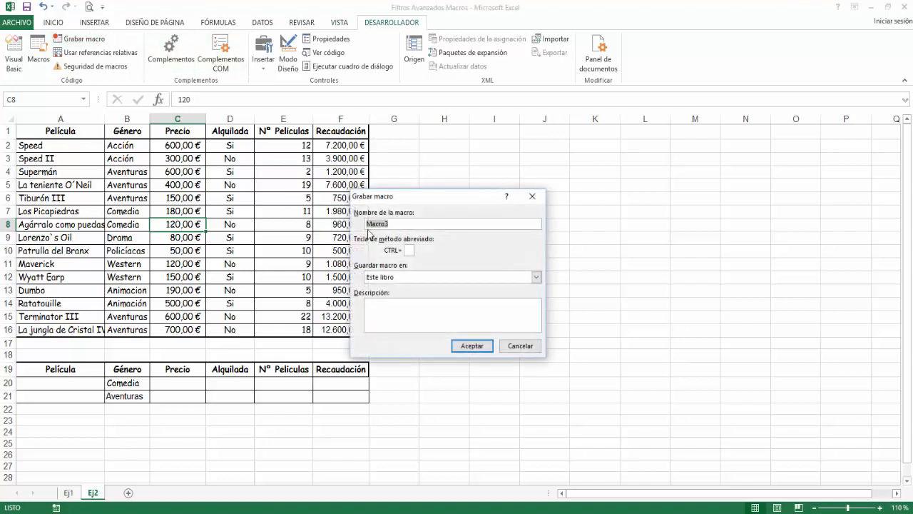
{"action": "type", "text": "Filta"}
{"action": "key", "text": "BackSpace"}
{"action": "type", "text": "rar 2"}
{"action": "left_click", "coordinate": [474, 349]}
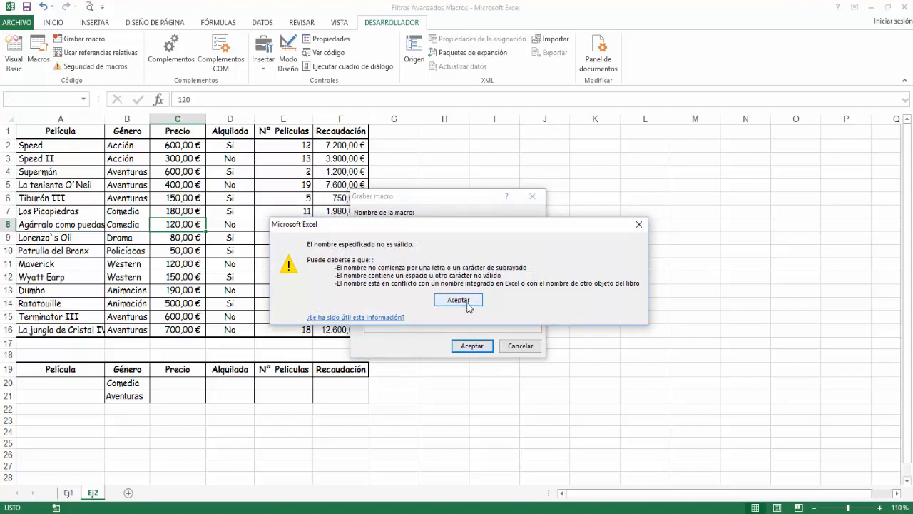
{"action": "left_click", "coordinate": [467, 301]}
{"action": "key", "text": "Right"}
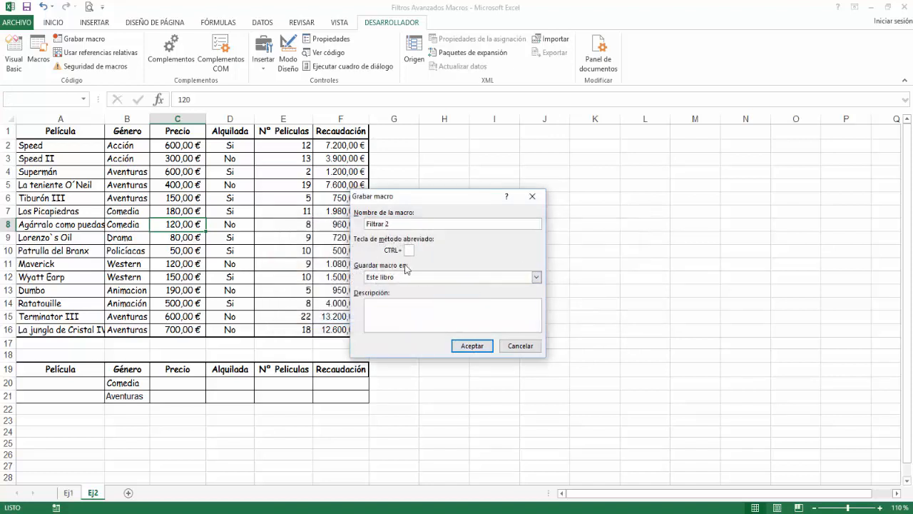
{"action": "key", "text": "BackSpace"}
{"action": "left_click", "coordinate": [478, 348]}
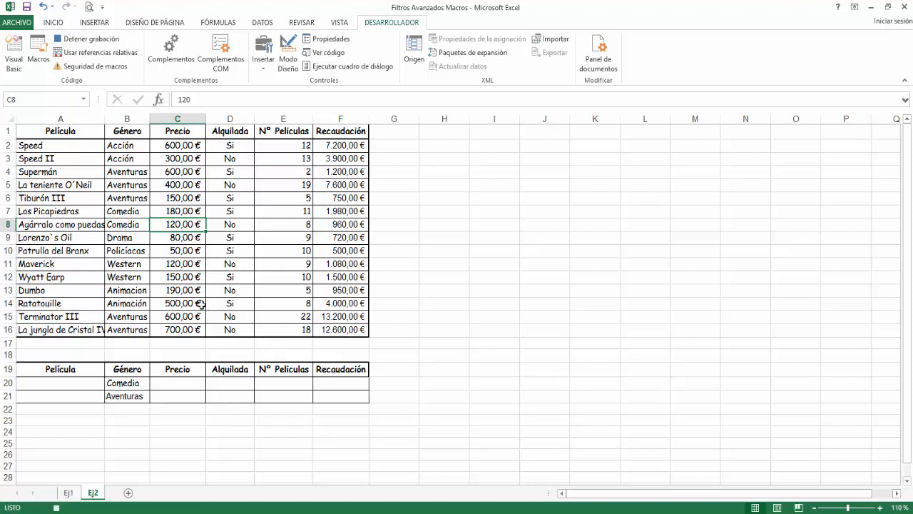
Apply an advanced filter in place to A1:F16 with A19:F21 as the criteria range, and stop recording the macro.
{"action": "left_click", "coordinate": [262, 23]}
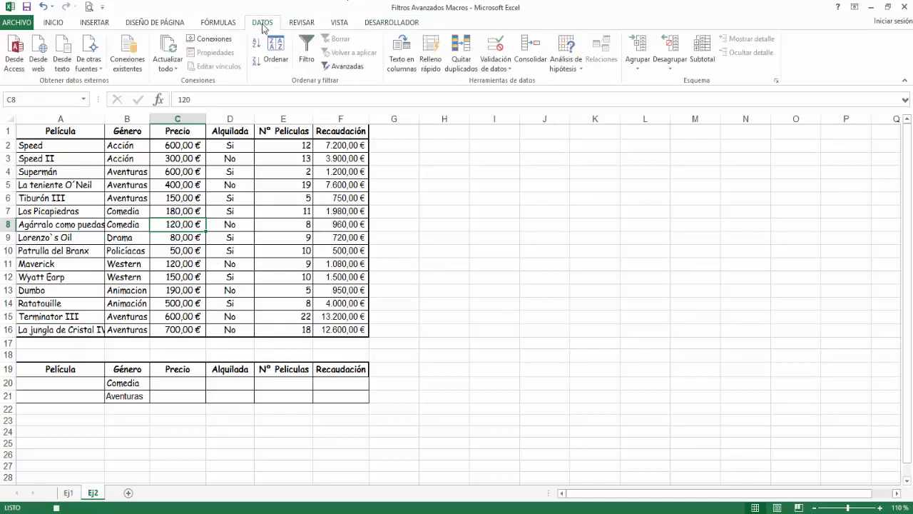
{"action": "left_click", "coordinate": [337, 65]}
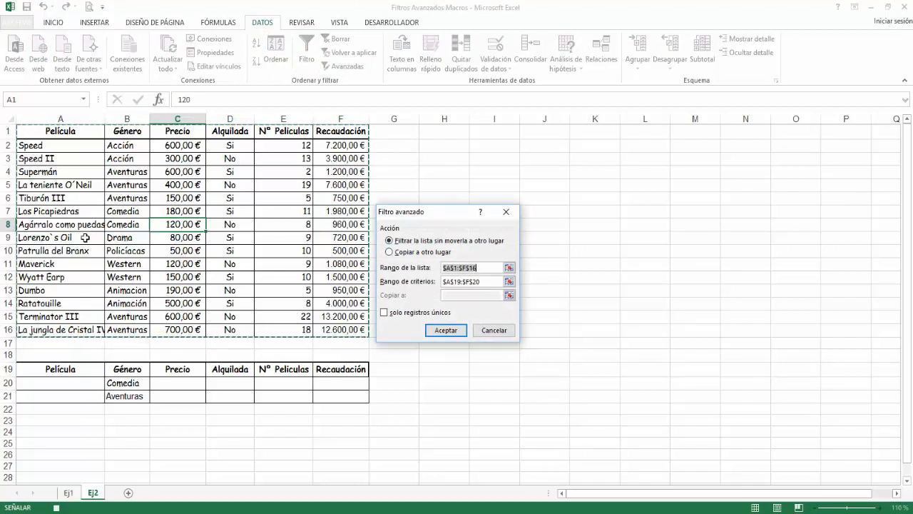
{"action": "left_click", "coordinate": [509, 282]}
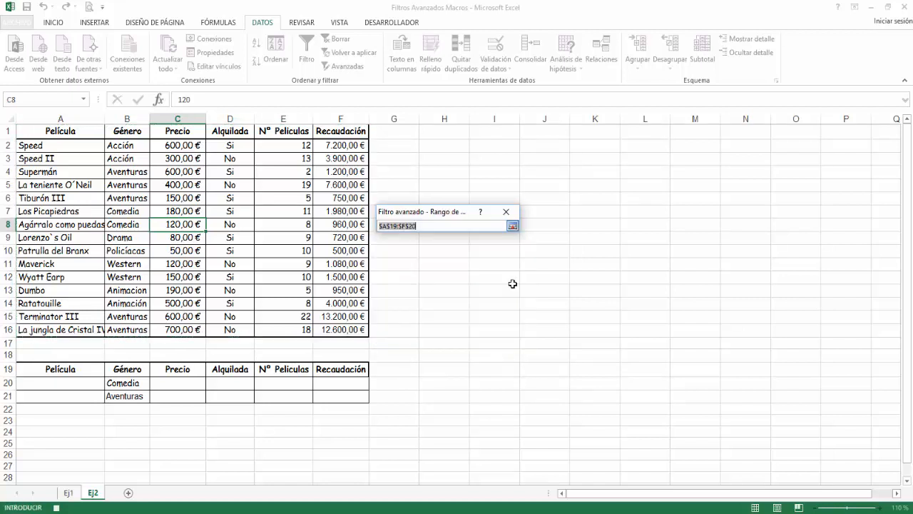
{"action": "left_click_drag", "start_coordinate": [56, 369], "coordinate": [338, 396]}
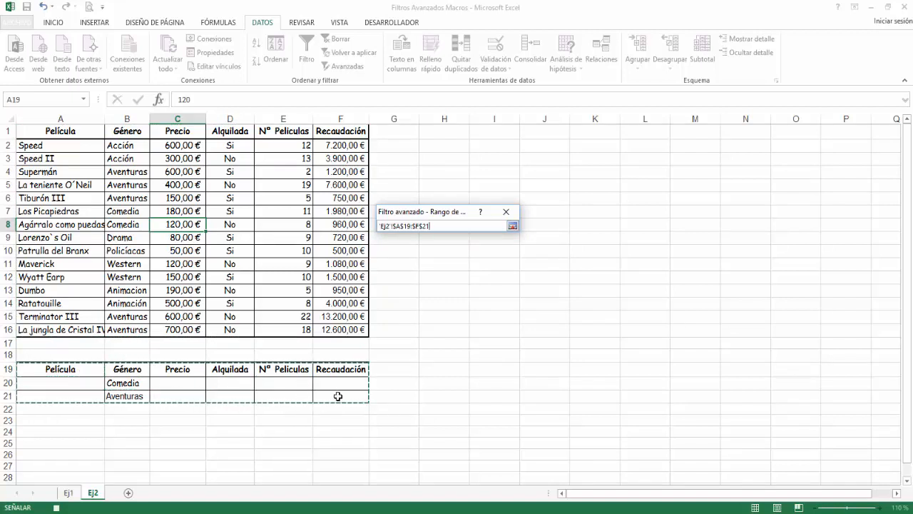
{"action": "left_click", "coordinate": [512, 225]}
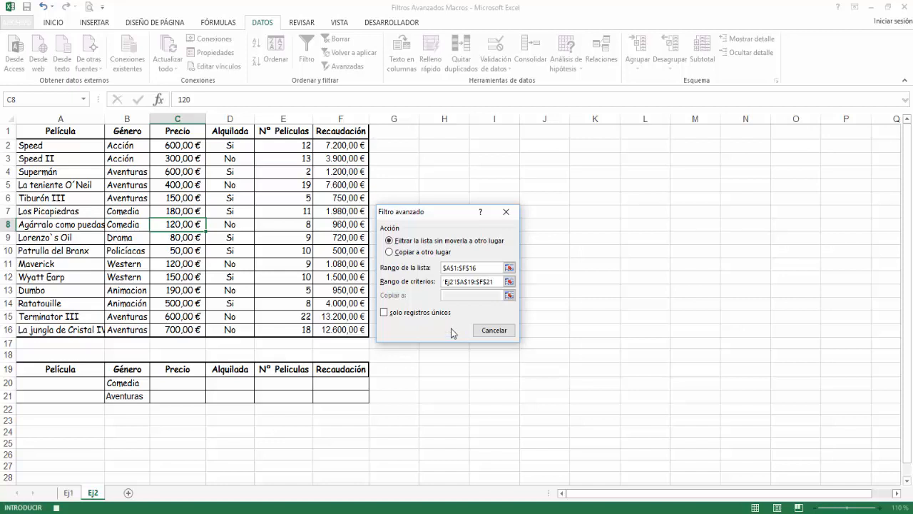
{"action": "left_click", "coordinate": [451, 331]}
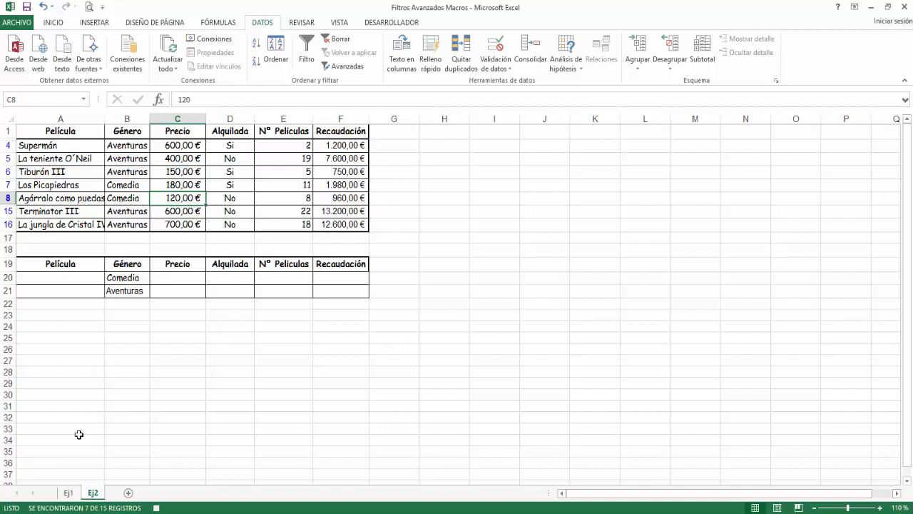
{"action": "left_click", "coordinate": [155, 508]}
Add a custom group named "Filtrar Datos" to the Datos ribbon tab and place it directly after the Ordenar y filtrar group.
{"action": "left_click", "coordinate": [17, 23]}
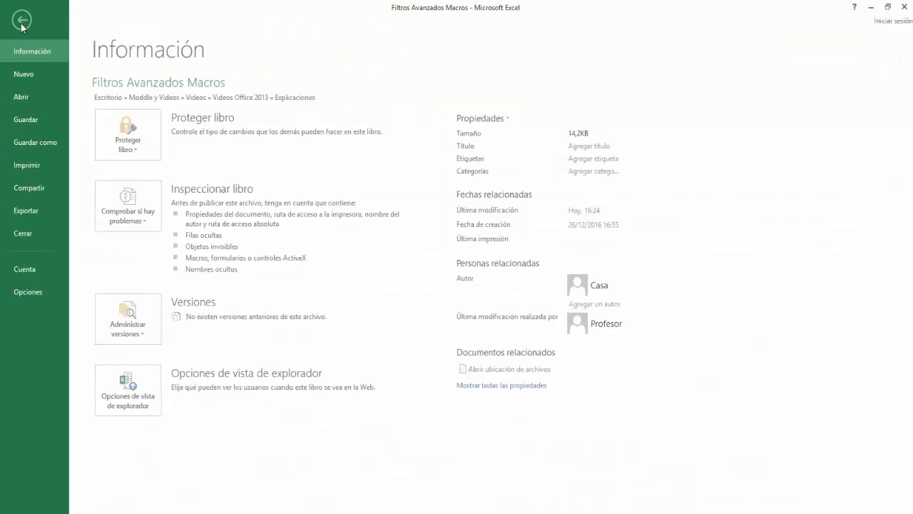
{"action": "left_click", "coordinate": [35, 294]}
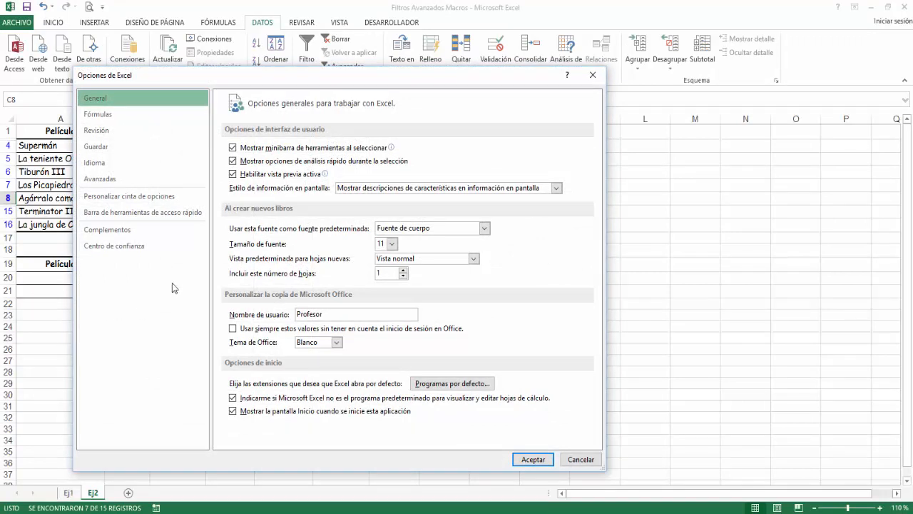
{"action": "left_click", "coordinate": [145, 197]}
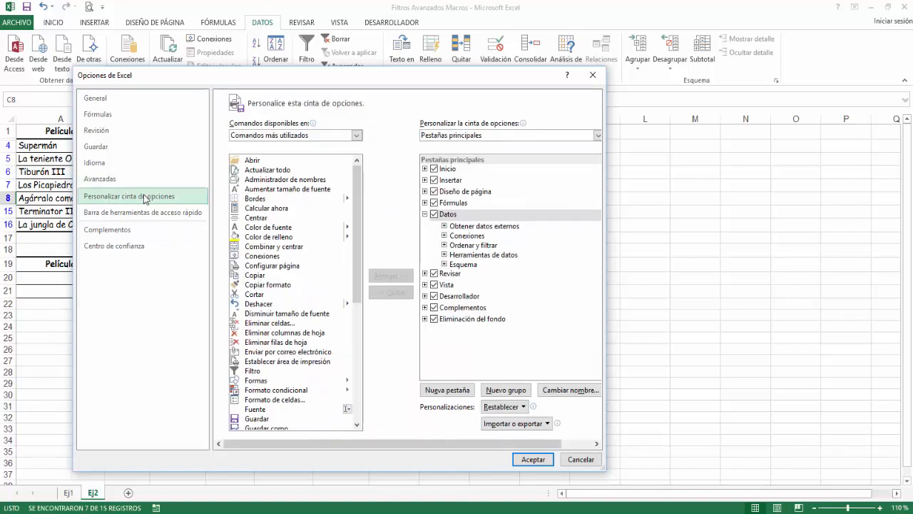
{"action": "left_click", "coordinate": [460, 217]}
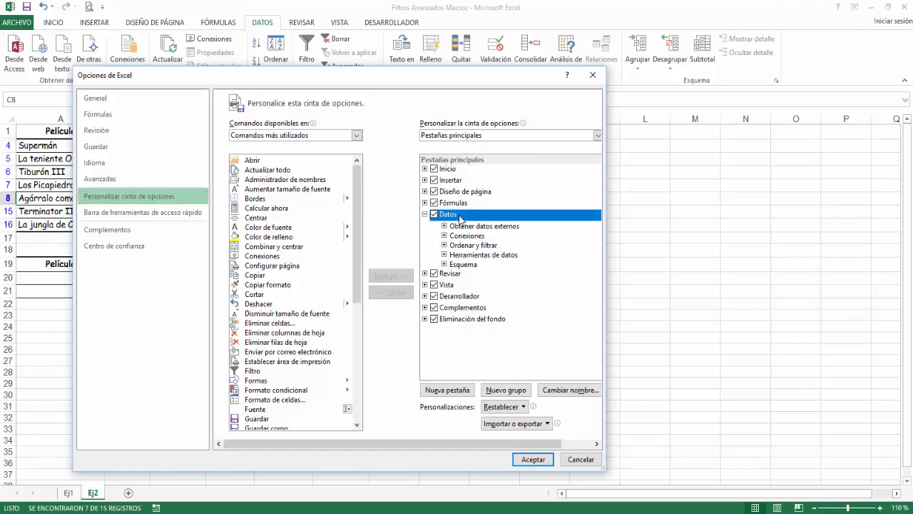
{"action": "left_click", "coordinate": [516, 389]}
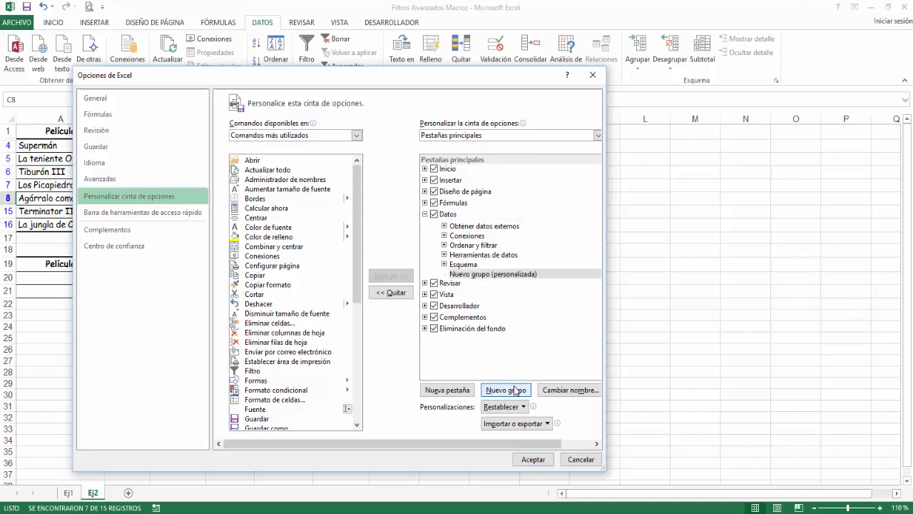
{"action": "left_click", "coordinate": [554, 389]}
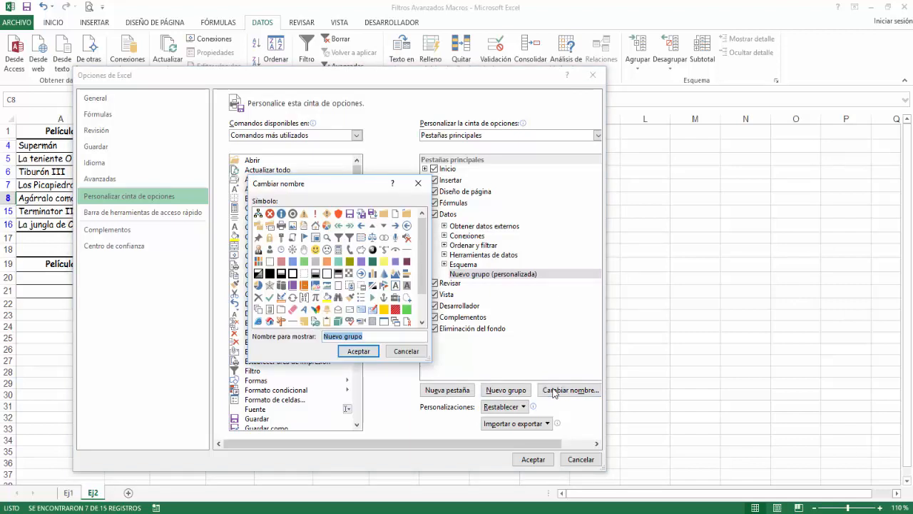
{"action": "type", "text": "Filtrar Datos"}
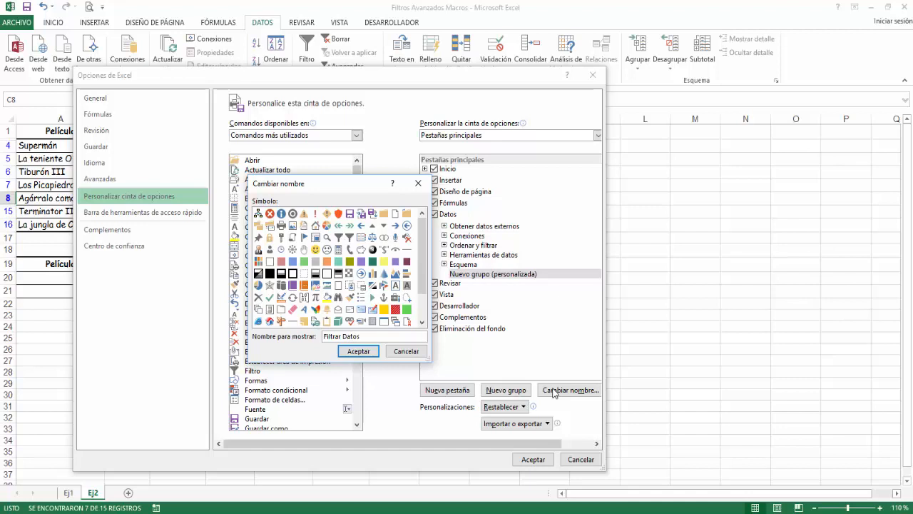
{"action": "left_click", "coordinate": [365, 352]}
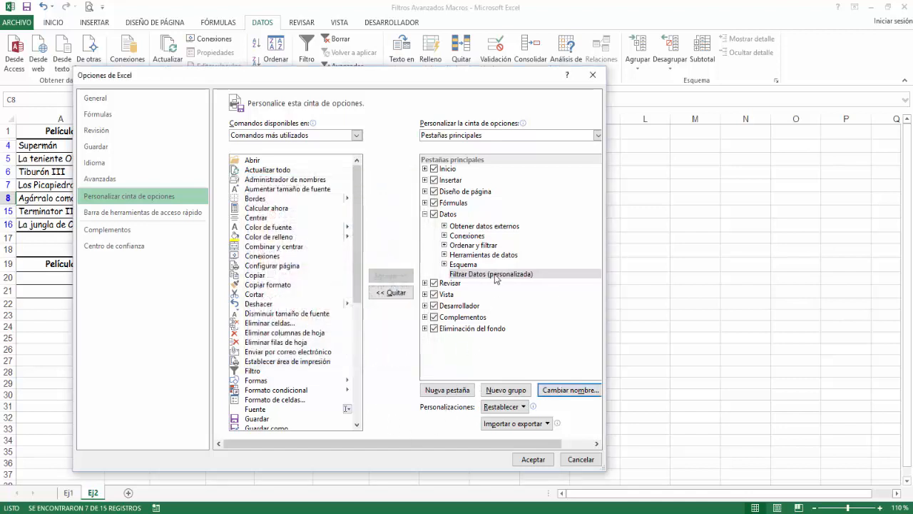
{"action": "left_click_drag", "start_coordinate": [497, 278], "coordinate": [512, 258]}
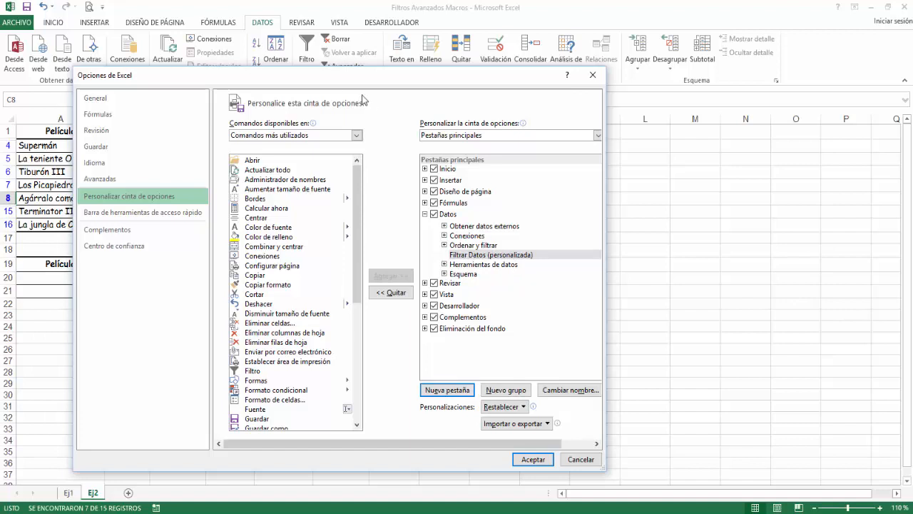
List the available macros and add the Filtrar macro to the custom Filtrar Datos group.
{"action": "left_click", "coordinate": [356, 135]}
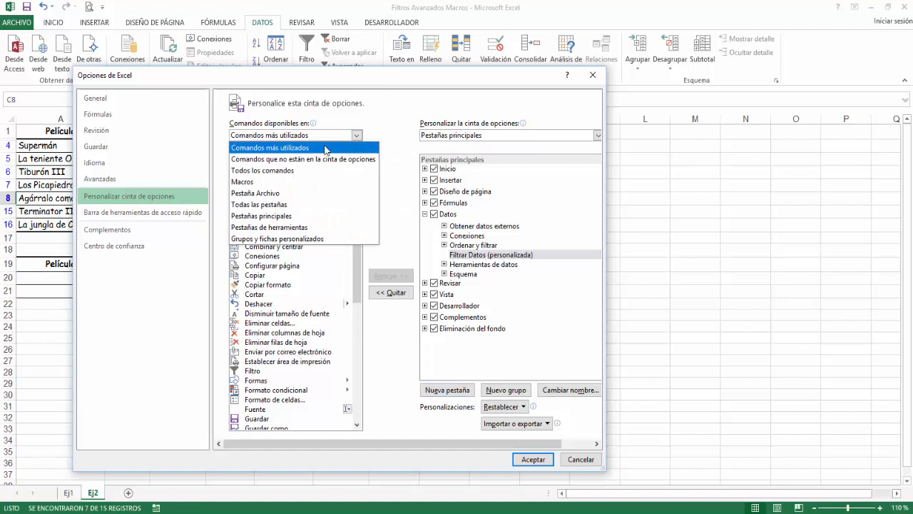
{"action": "left_click", "coordinate": [269, 182]}
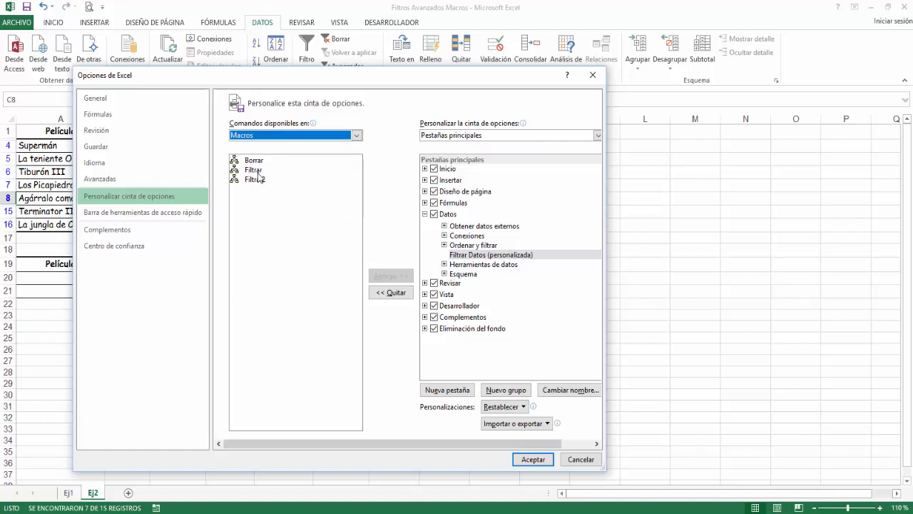
{"action": "left_click", "coordinate": [255, 171]}
{"action": "mouse_move", "coordinate": [255, 171]}
{"action": "left_mouse_down"}
{"action": "mouse_move", "coordinate": [485, 261]}
{"action": "mouse_move", "coordinate": [268, 174]}
{"action": "left_mouse_up"}
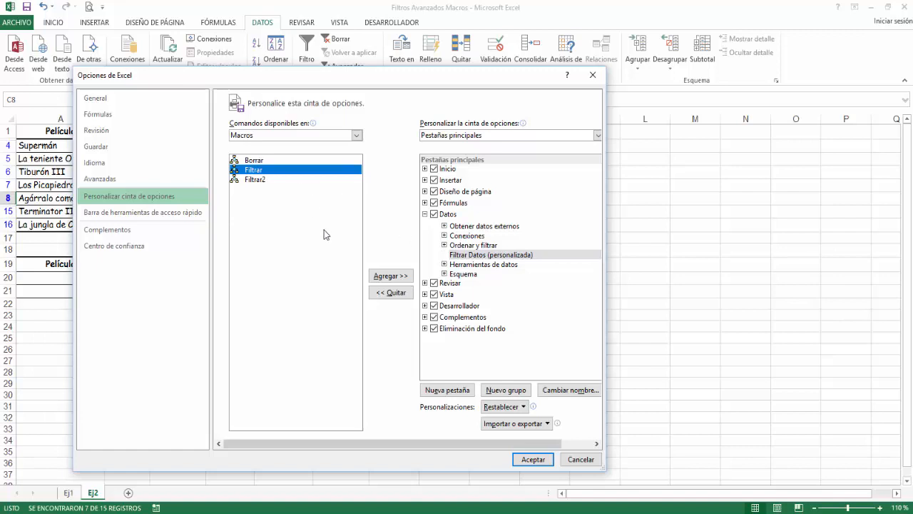
{"action": "left_click", "coordinate": [391, 277]}
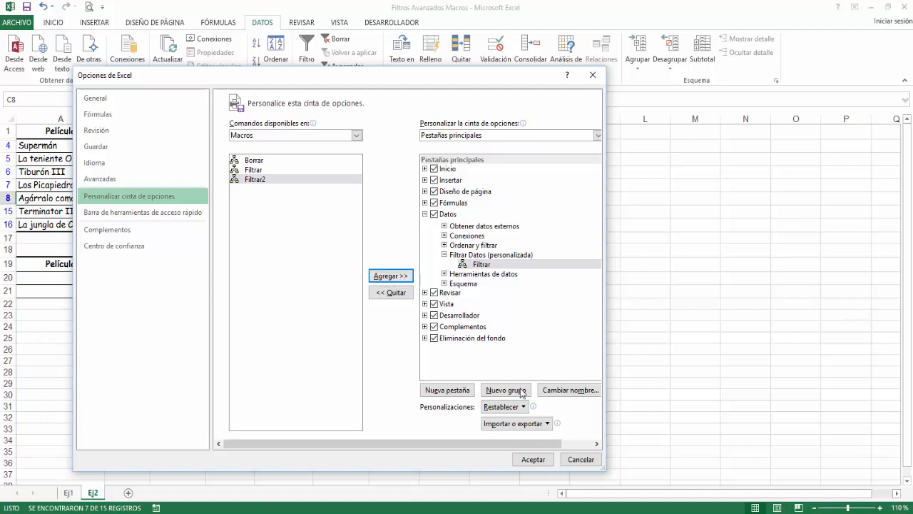
Rename the Filtrar command in the custom group to "Filtrar 1 Criterio" and give it a funnel symbol.
{"action": "left_click", "coordinate": [564, 390]}
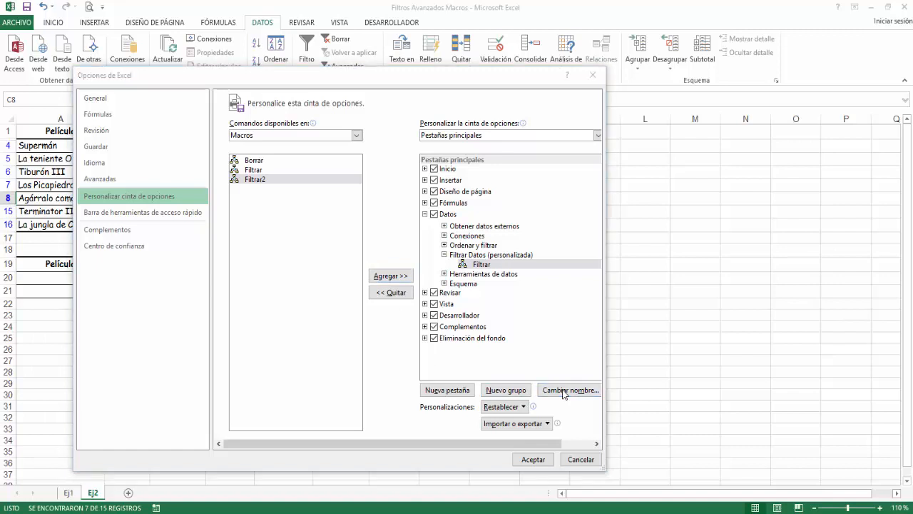
{"action": "left_click", "coordinate": [353, 337]}
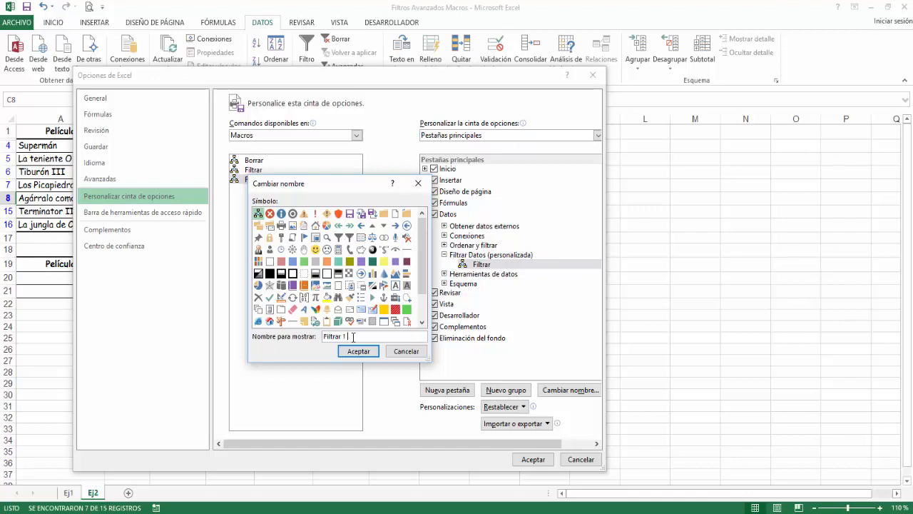
{"action": "type", "text": "1 Criterio"}
{"action": "left_click", "coordinate": [340, 238]}
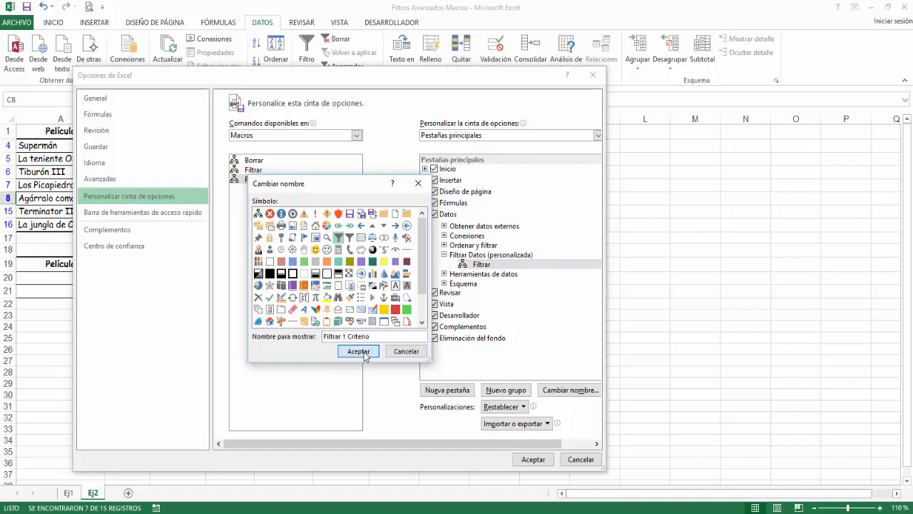
{"action": "left_click", "coordinate": [364, 353]}
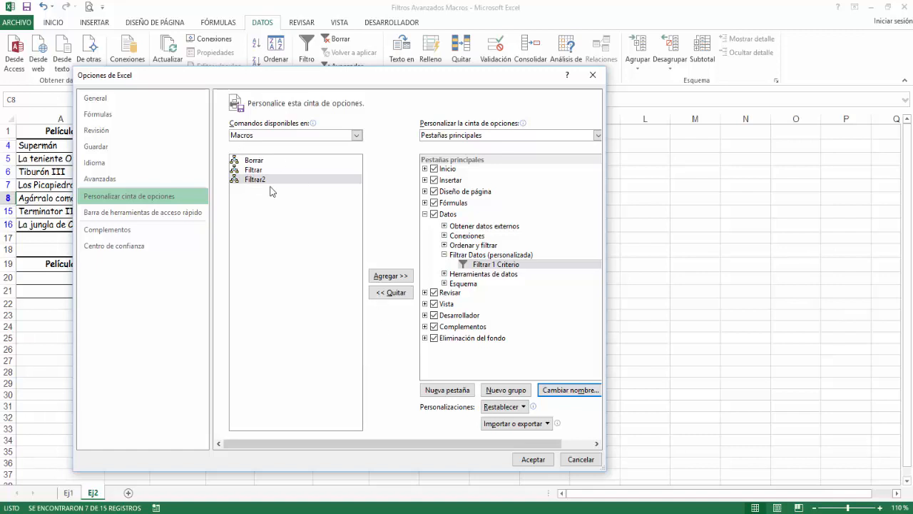
Add the Filtrar2 macro to the Filtrar Datos group, displayed as "Filtrar 2 Criterios" with a funnel symbol.
{"action": "left_click", "coordinate": [391, 277]}
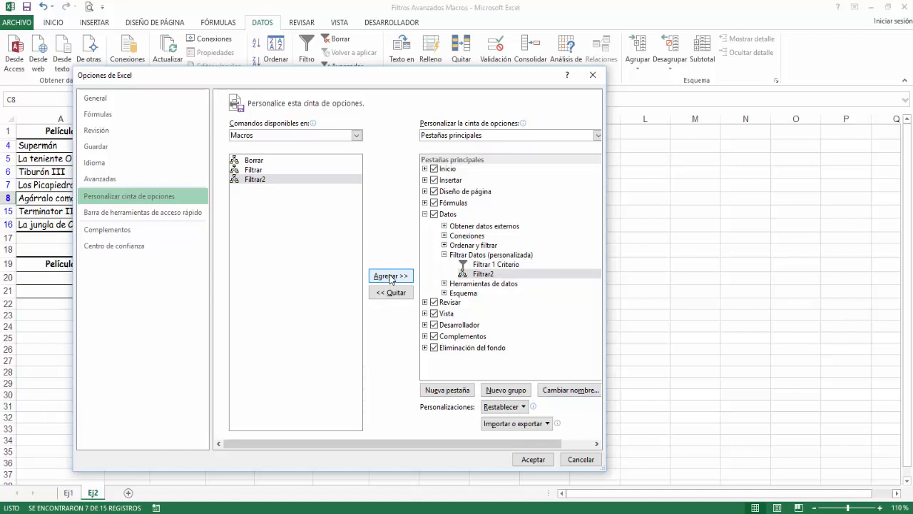
{"action": "left_click", "coordinate": [482, 275]}
{"action": "left_click", "coordinate": [569, 390]}
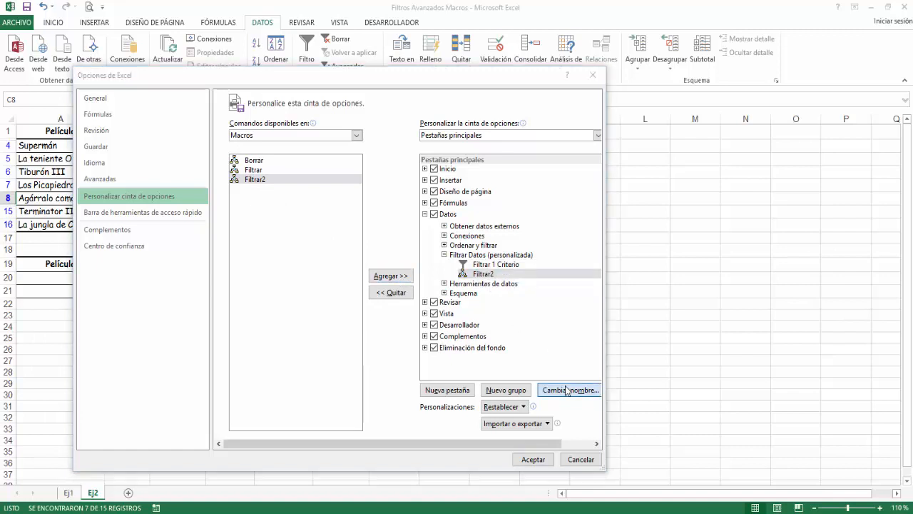
{"action": "left_click", "coordinate": [344, 336]}
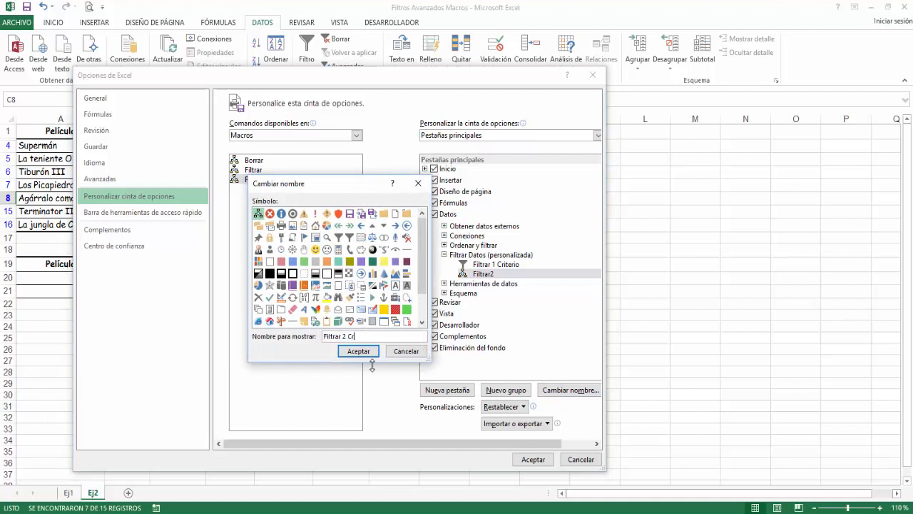
{"action": "type", "text": "Criterios"}
{"action": "left_click", "coordinate": [349, 238]}
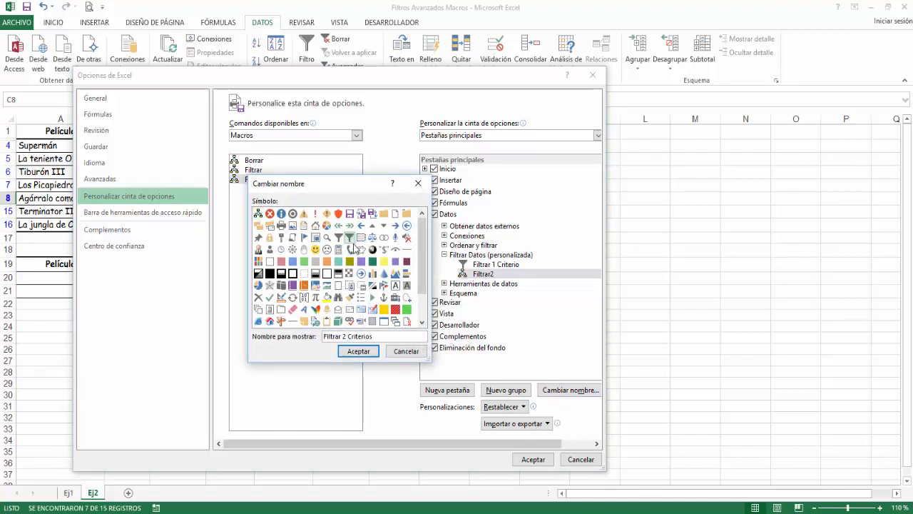
{"action": "left_click", "coordinate": [358, 351]}
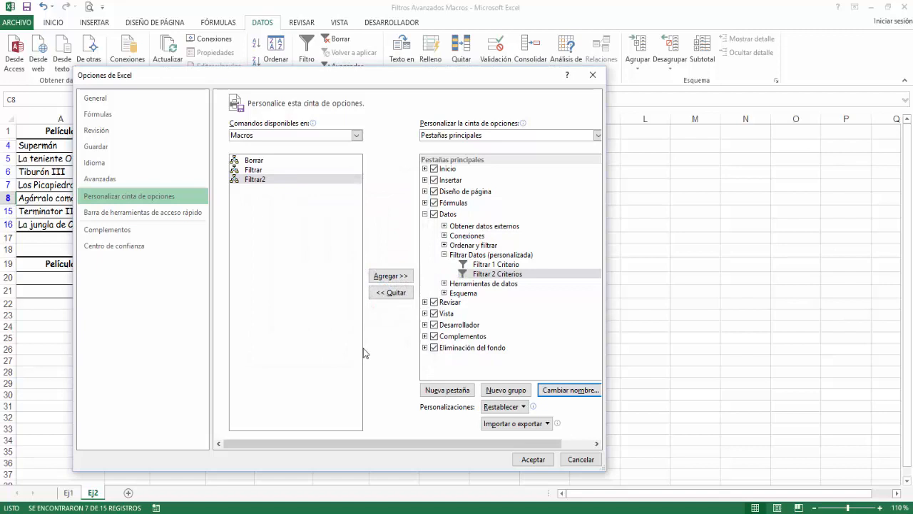
Add the Borrar macro to the Filtrar Datos group below Filtrar 2 Criterios.
{"action": "left_click", "coordinate": [264, 164]}
{"action": "left_click", "coordinate": [390, 276]}
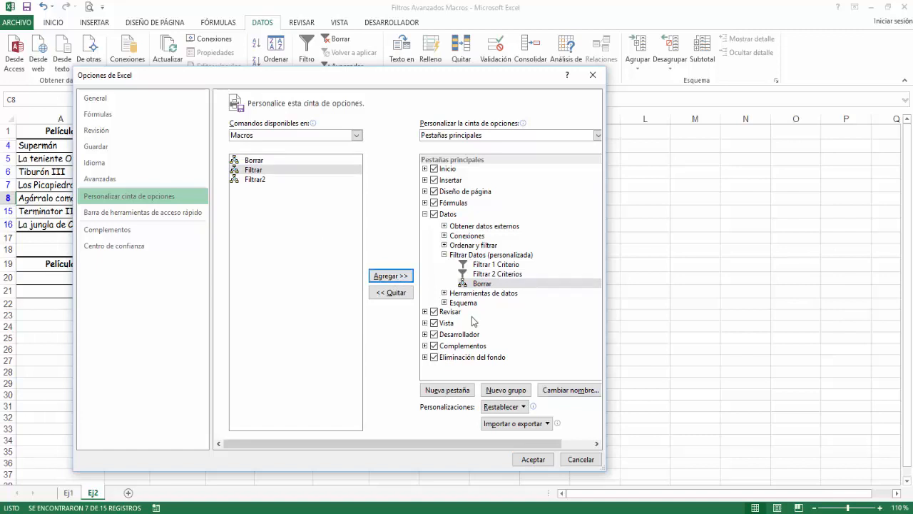
Rename the Borrar command to "Borrar Filtros", give it the red X symbol, and apply the ribbon customization.
{"action": "left_click", "coordinate": [560, 392]}
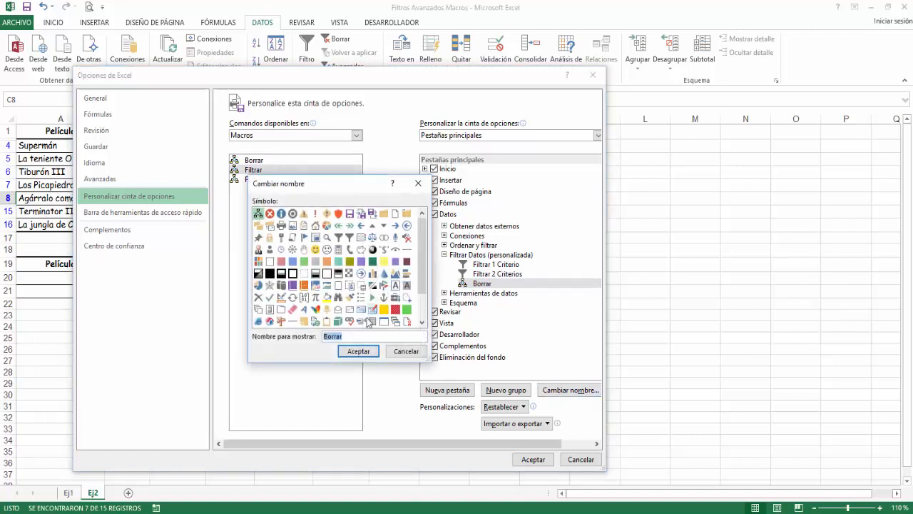
{"action": "key", "text": "End"}
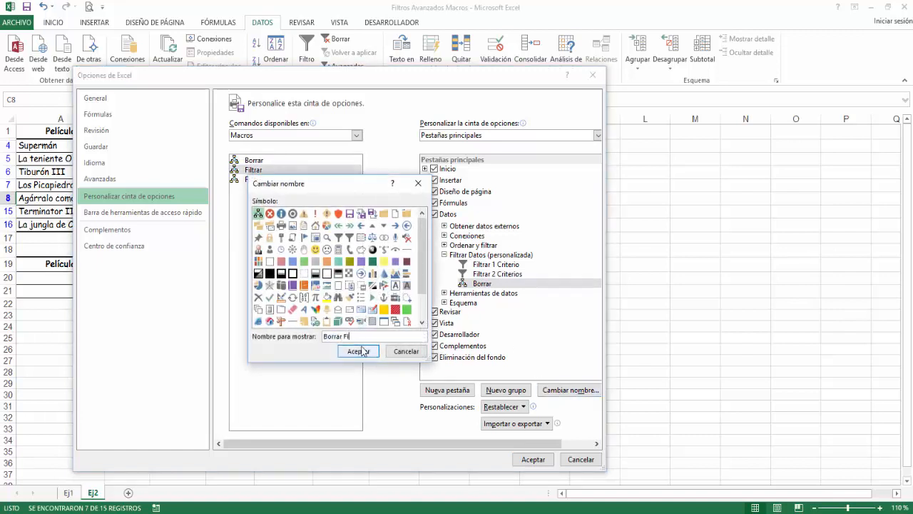
{"action": "type", "text": "Filtros"}
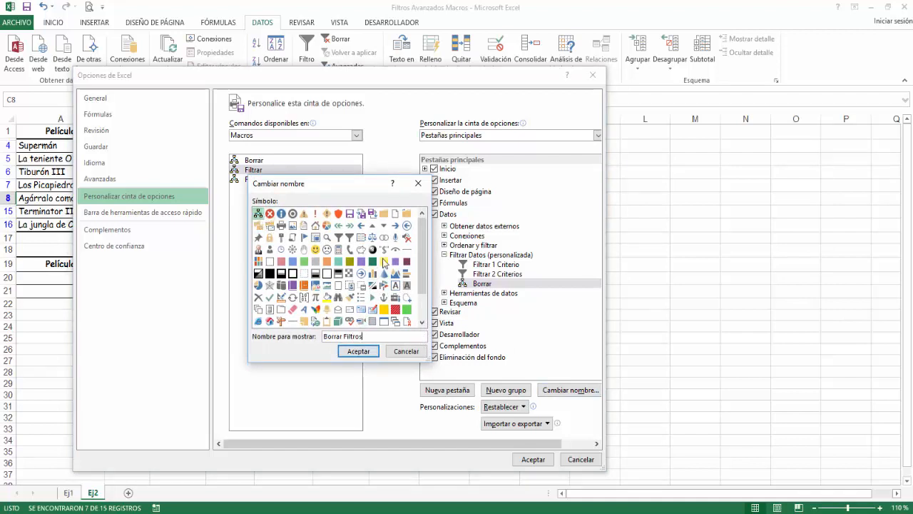
{"action": "scroll", "coordinate": [421, 293], "scroll_direction": "down", "scroll_amount": 1}
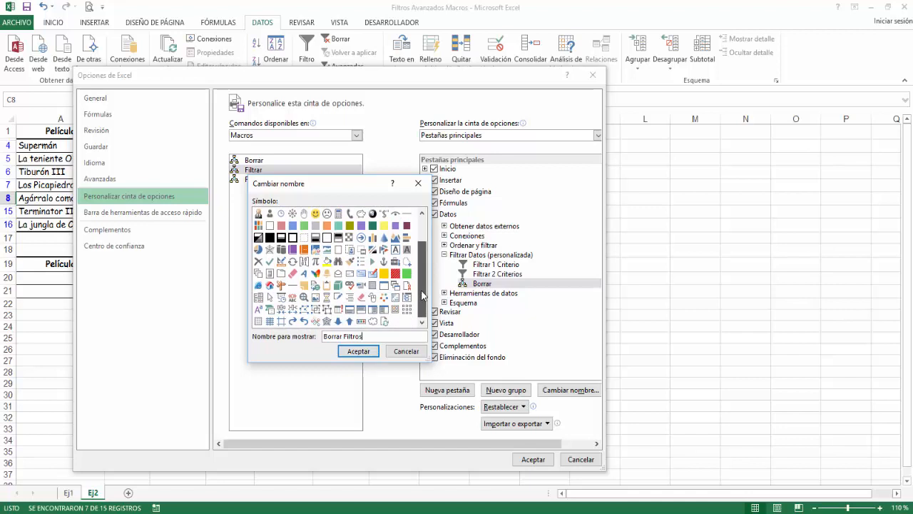
{"action": "scroll", "coordinate": [423, 294], "scroll_direction": "up", "scroll_amount": 1}
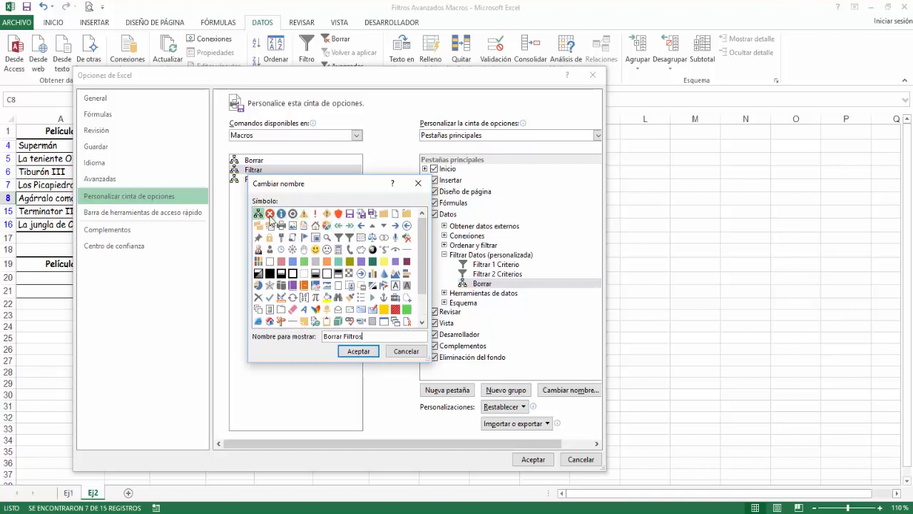
{"action": "left_click", "coordinate": [357, 351]}
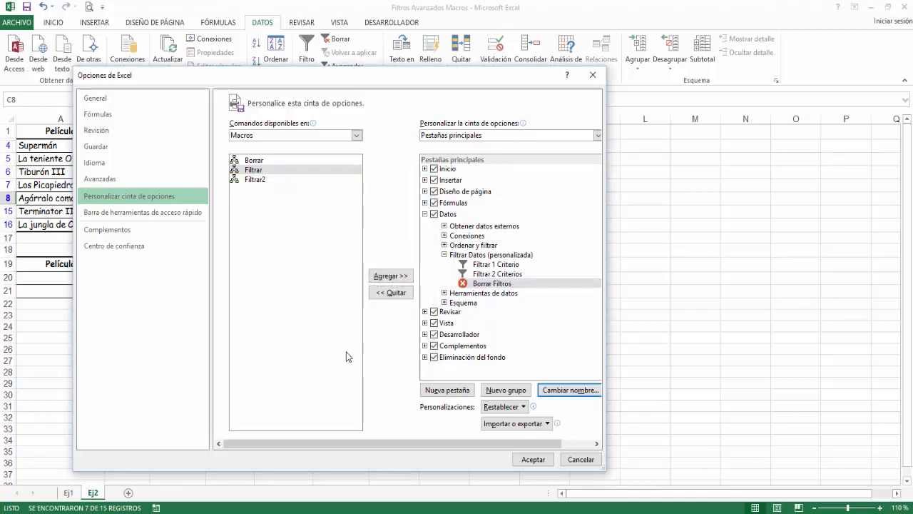
{"action": "left_click", "coordinate": [517, 458]}
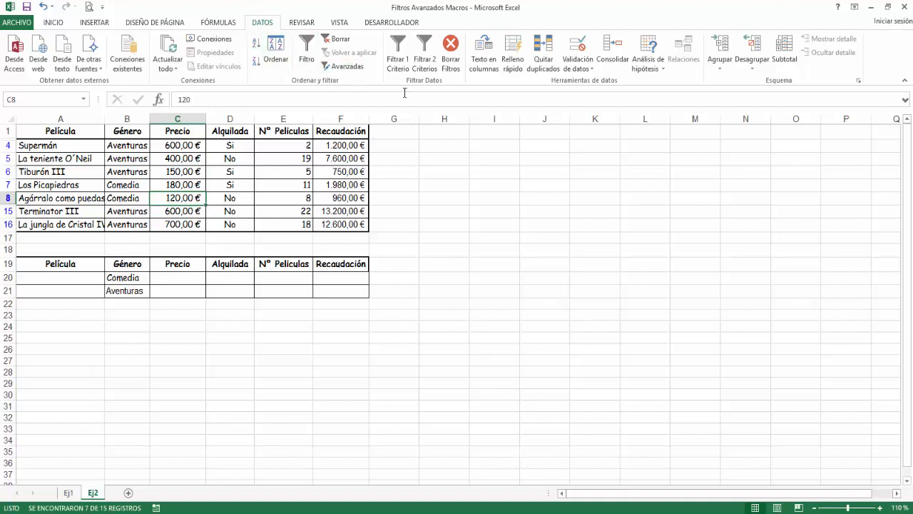
Clear the active filter with the Borrar Filtros command and delete the Aventuras criterion in B21.
{"action": "left_click", "coordinate": [449, 64]}
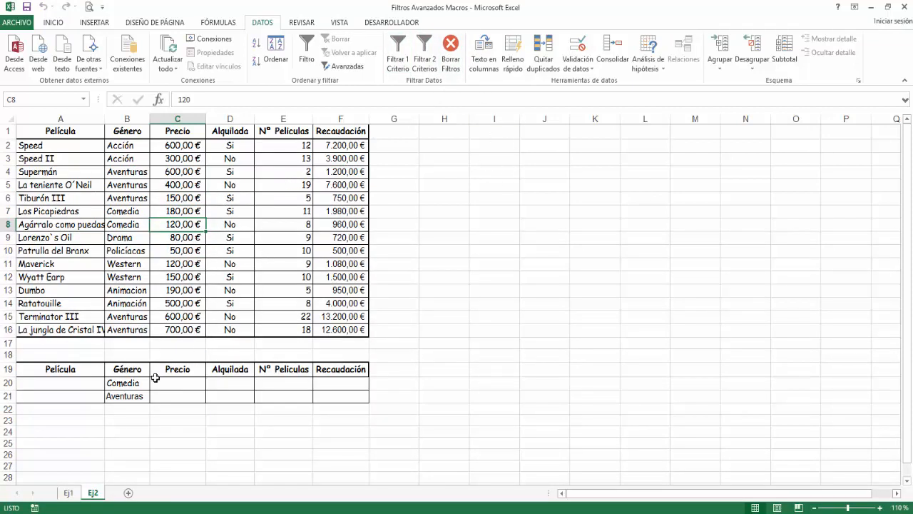
{"action": "left_click", "coordinate": [127, 396]}
{"action": "key", "text": "Delete"}
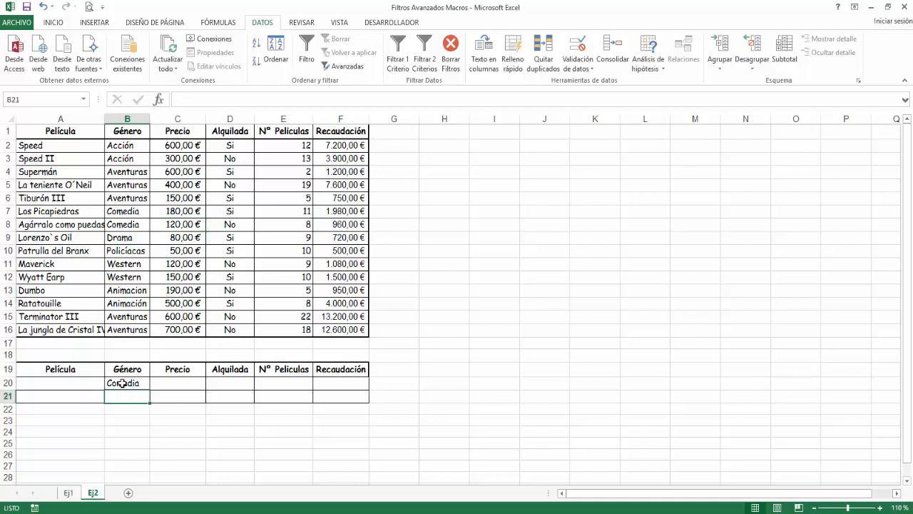
Test the Filtrar 1 Criterio command on the film list, and clear the filter with Borrar Filtros.
{"action": "left_click", "coordinate": [397, 59]}
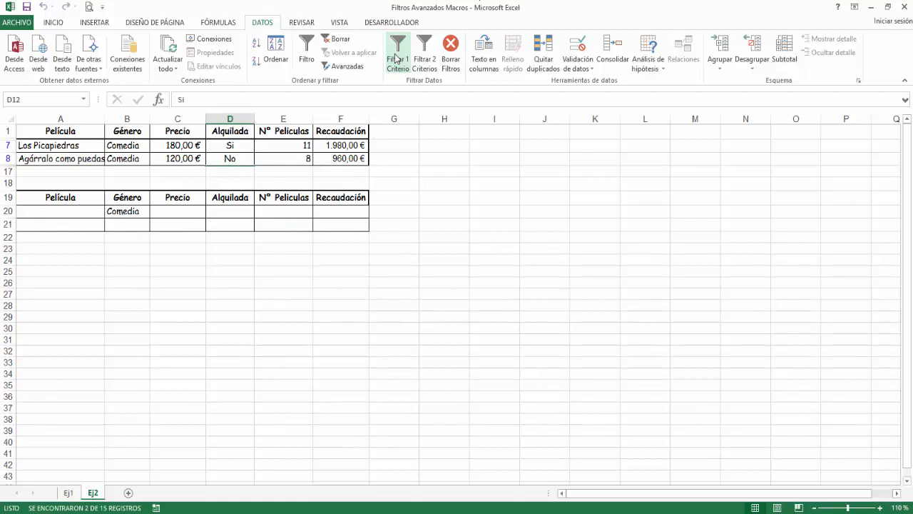
{"action": "left_click", "coordinate": [451, 55]}
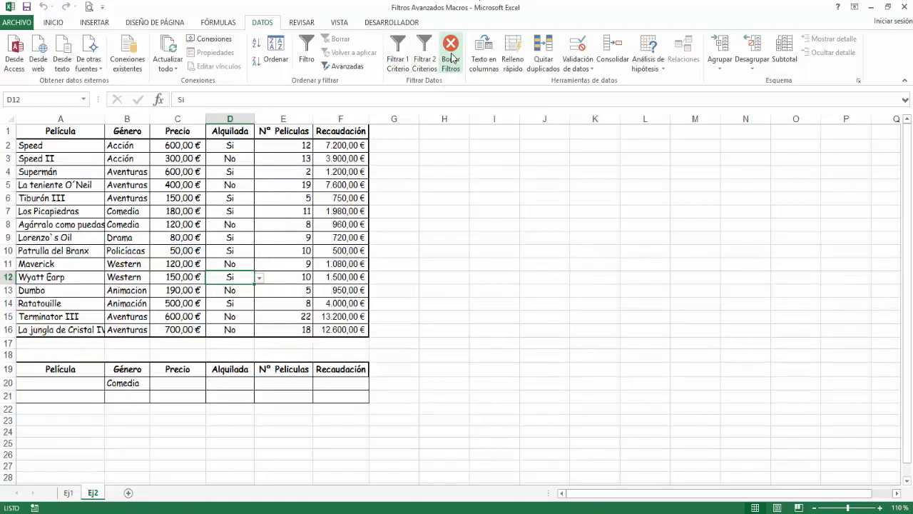
Enter >500 as the Precio criterion in C21 and select a cell inside the film list.
{"action": "left_click", "coordinate": [189, 398]}
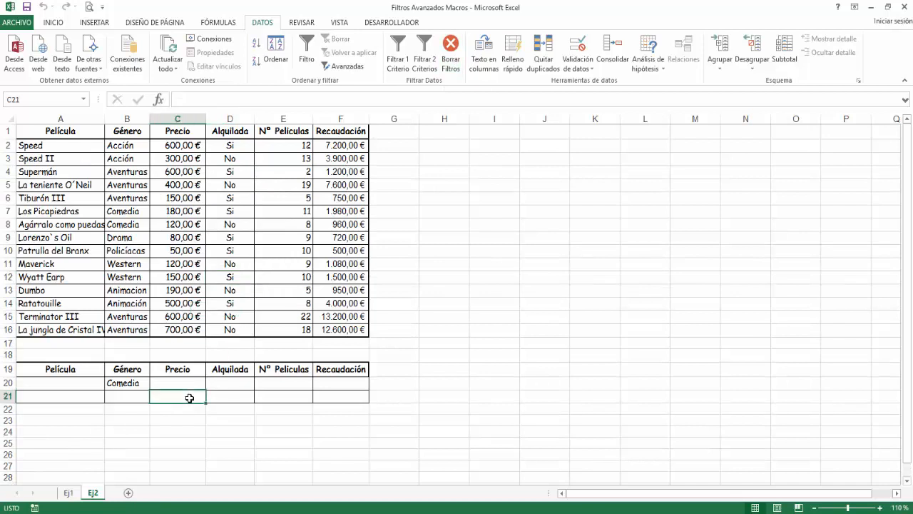
{"action": "type", "text": ">"}
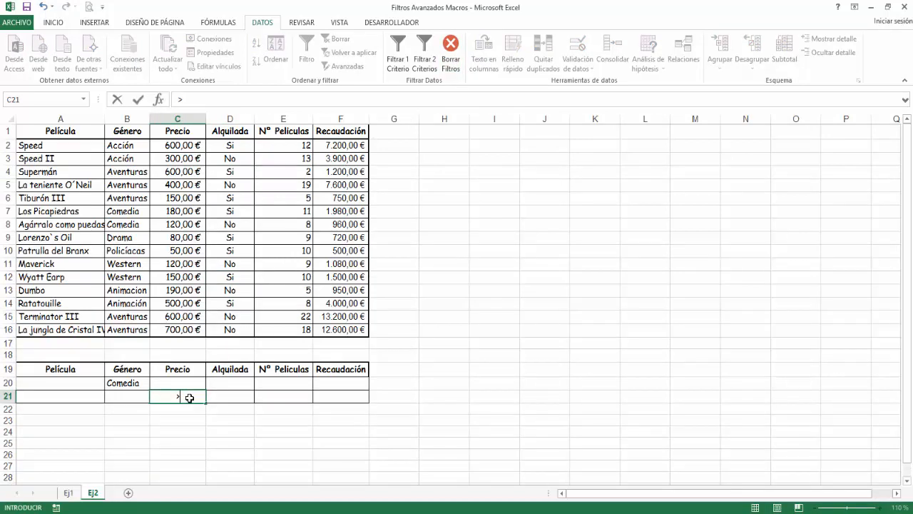
{"action": "type", "text": "500"}
{"action": "left_click", "coordinate": [187, 262]}
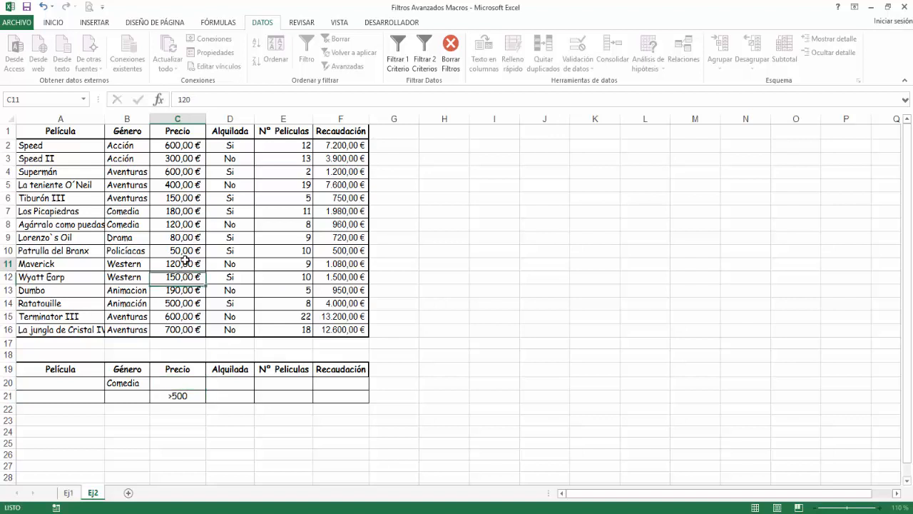
Test the two-criteria filter with Comedia or a price above 500, clearing the filter after each of the three runs.
{"action": "left_click", "coordinate": [426, 67]}
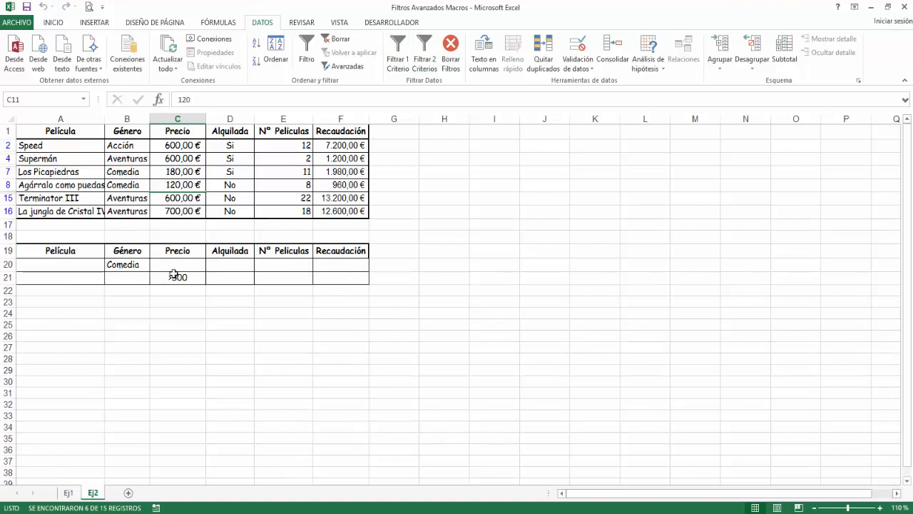
{"action": "left_click", "coordinate": [451, 60]}
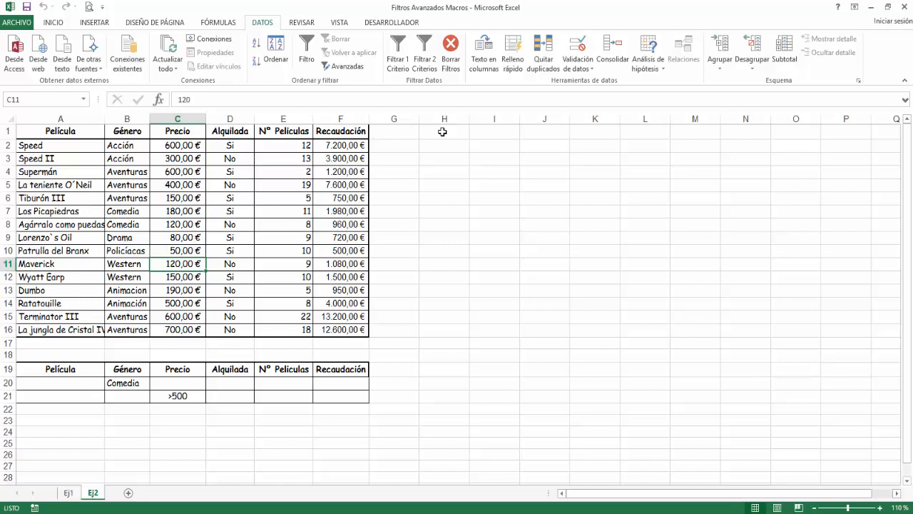
{"action": "key", "text": "ctrl+b"}
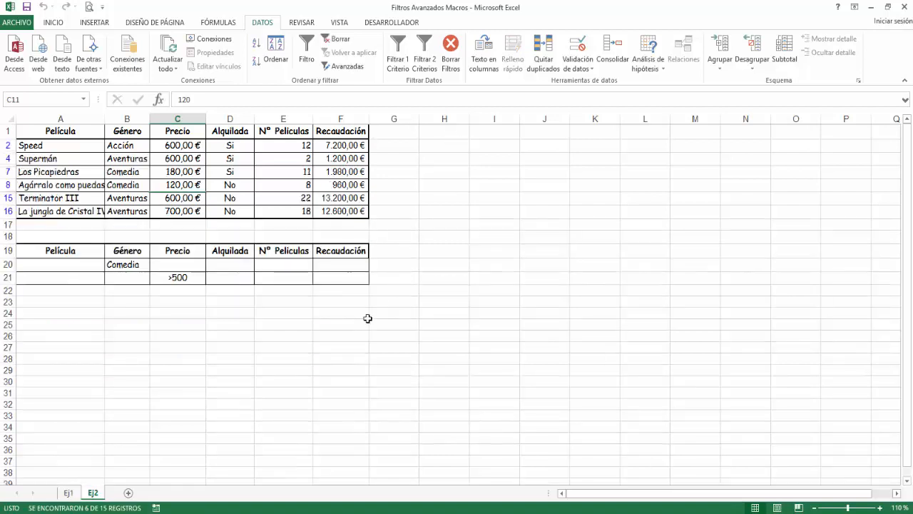
{"action": "left_click", "coordinate": [450, 54]}
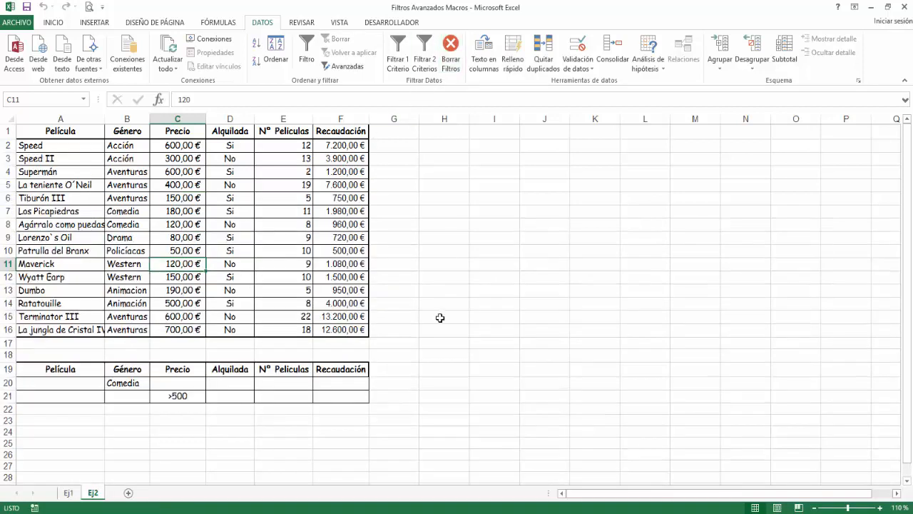
{"action": "key", "text": "ctrl+b"}
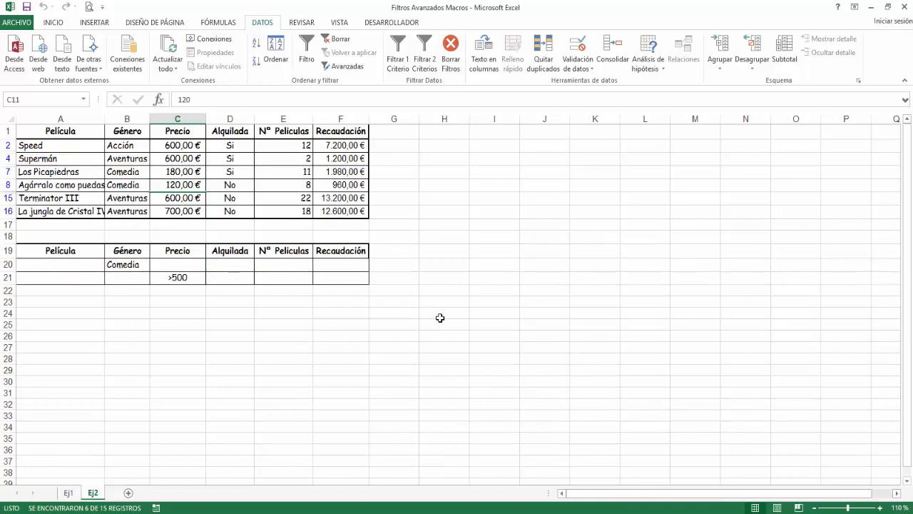
{"action": "left_click", "coordinate": [451, 54]}
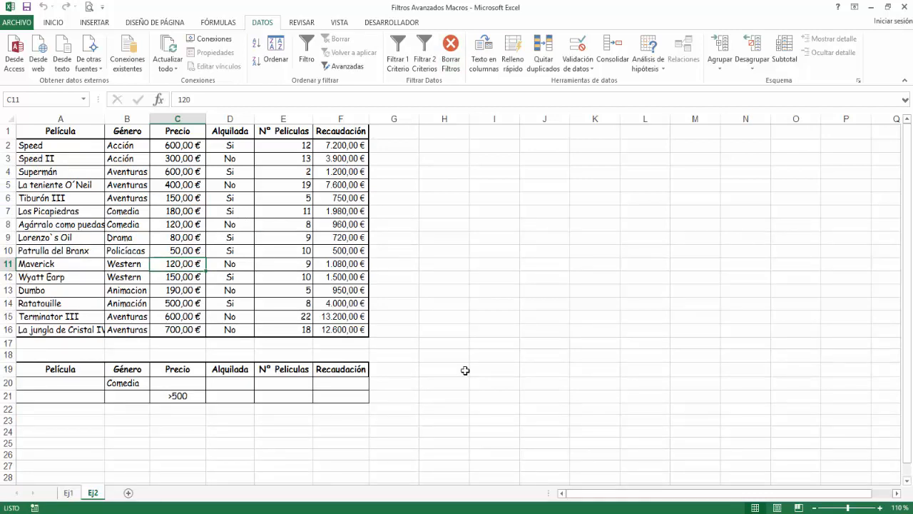
Enter No as the Alquilada criterion in D21 and select a cell inside the film list.
{"action": "key", "text": "Right"}
{"action": "key", "text": "Up"}
{"action": "key", "text": "Up"}
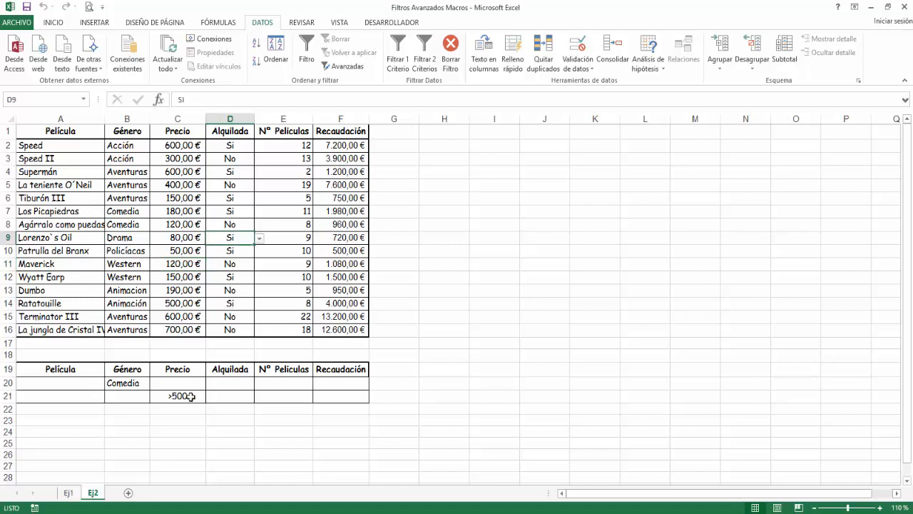
{"action": "left_click", "coordinate": [250, 394]}
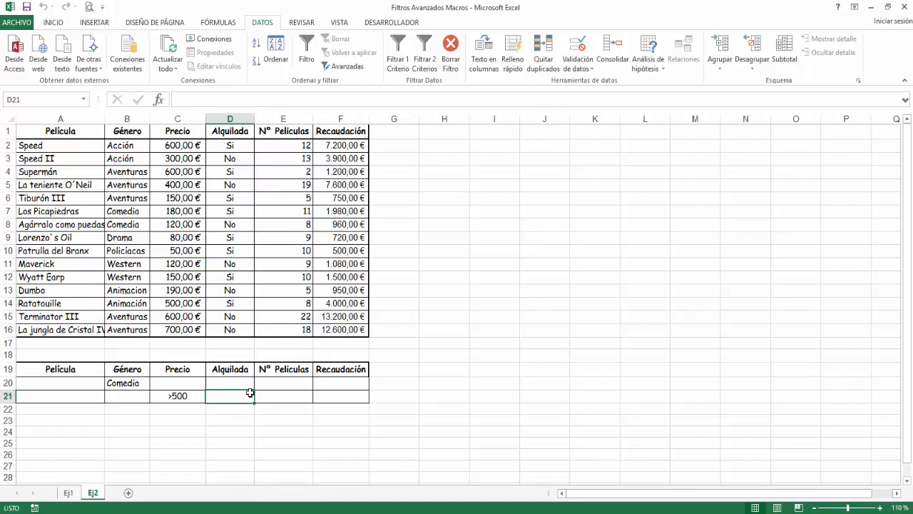
{"action": "type", "text": "No"}
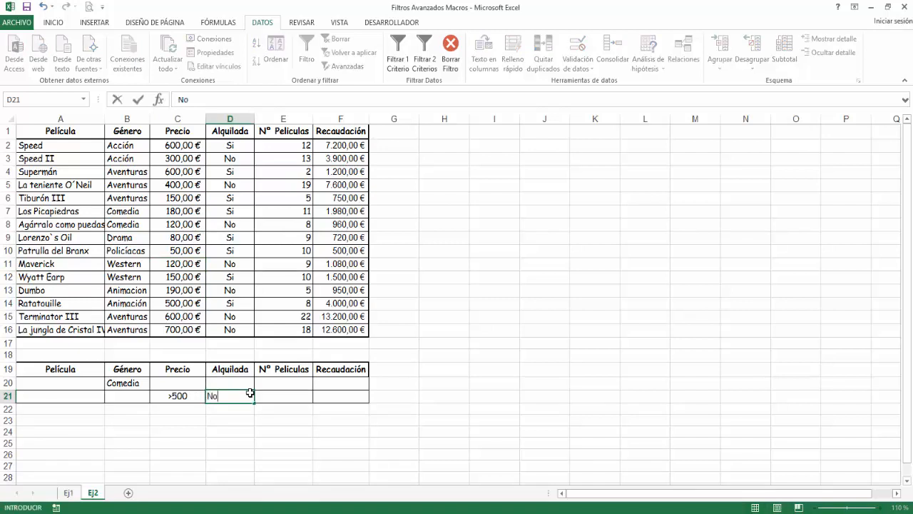
{"action": "left_click", "coordinate": [184, 276]}
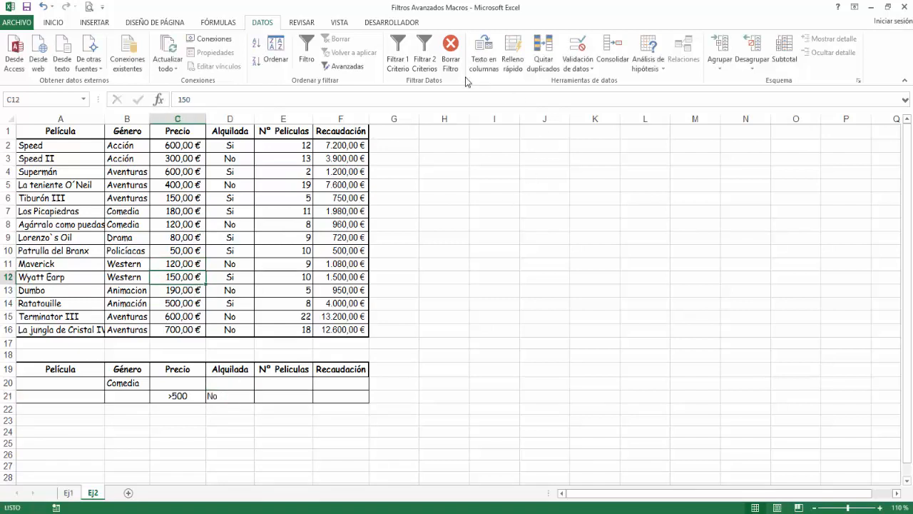
Filter the film list by both criteria rows, including Alquilada No, and clear the filter.
{"action": "key", "text": "ctrl+shift+f"}
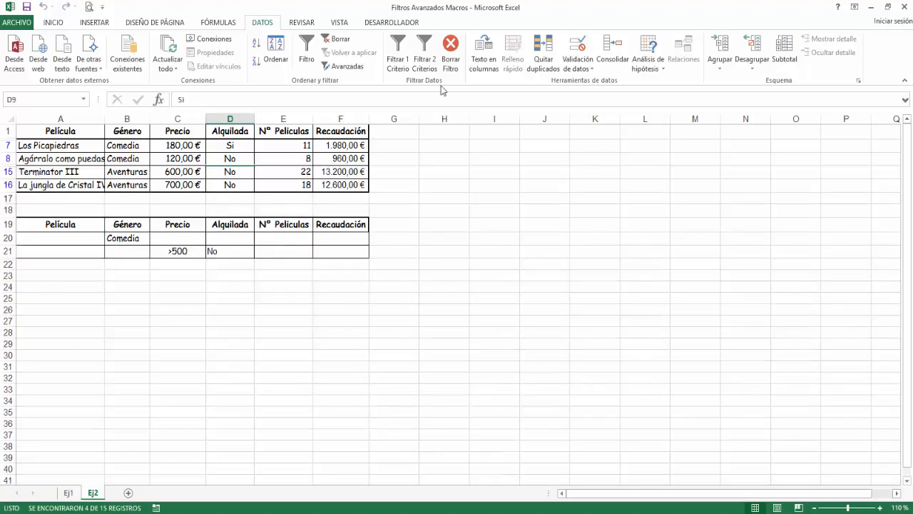
{"action": "left_click", "coordinate": [450, 55]}
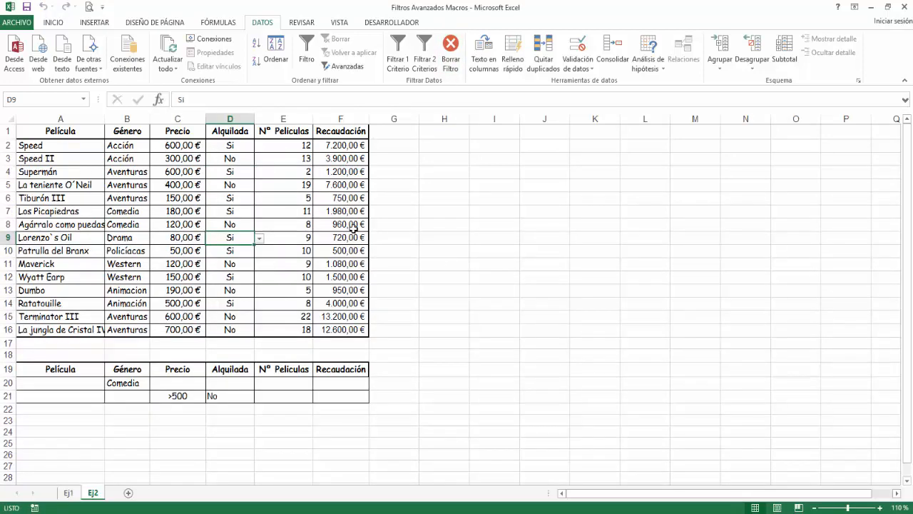
Close the workbook, reopen the macro-enabled Filtros Avanzados Macros from the recent workbooks, and enable its macro content.
{"action": "left_click", "coordinate": [21, 25]}
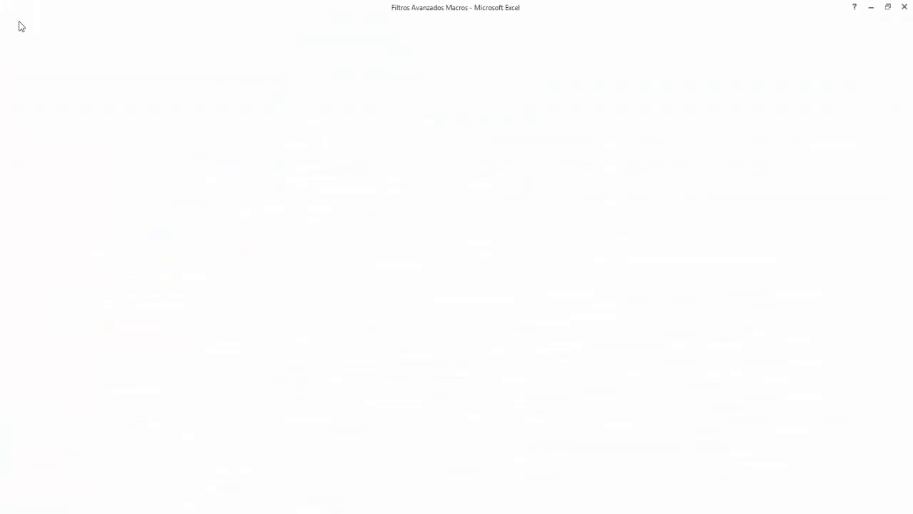
{"action": "left_click", "coordinate": [33, 236]}
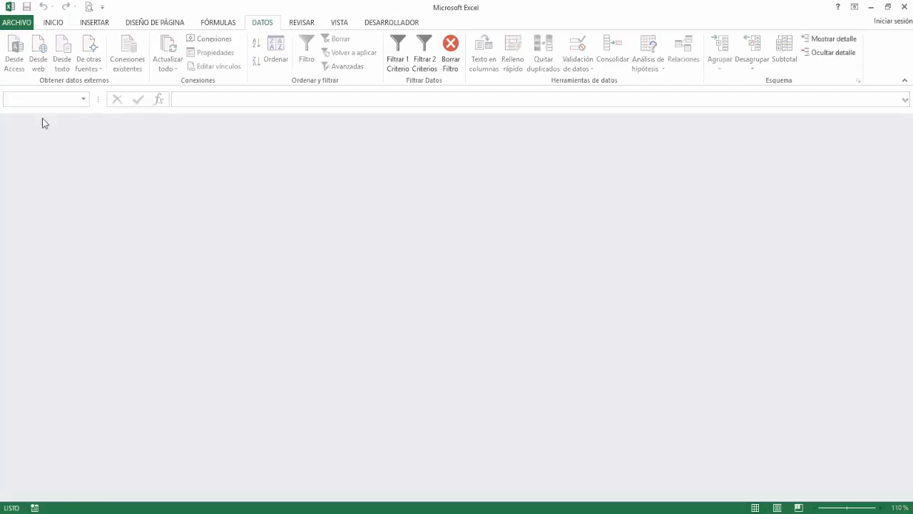
{"action": "left_click", "coordinate": [17, 22]}
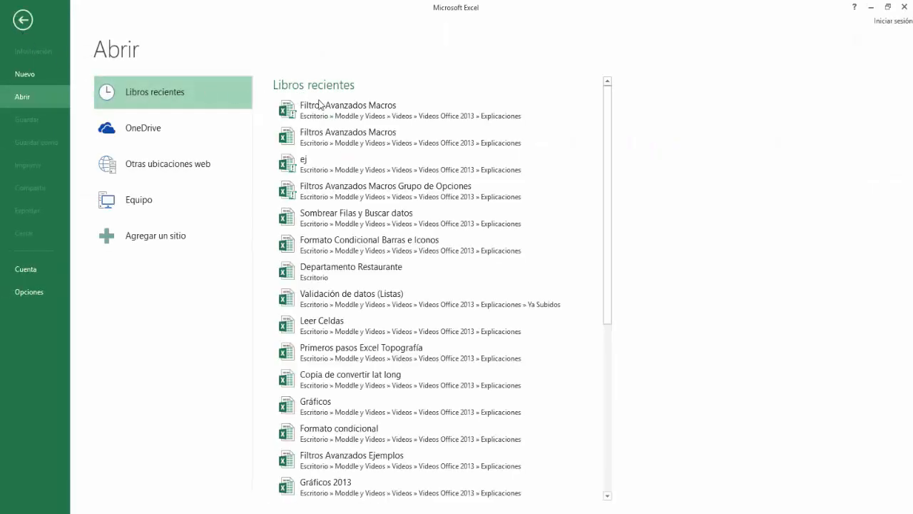
{"action": "left_click", "coordinate": [344, 106]}
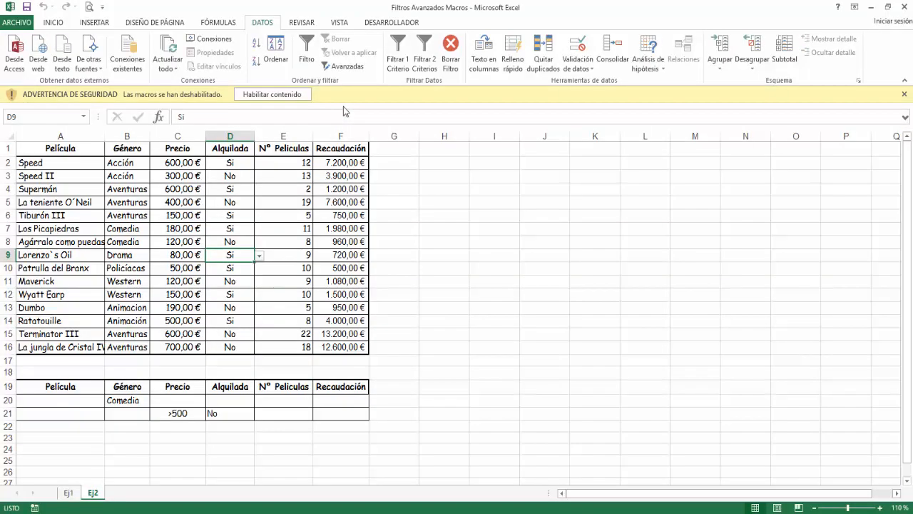
{"action": "left_click", "coordinate": [286, 94]}
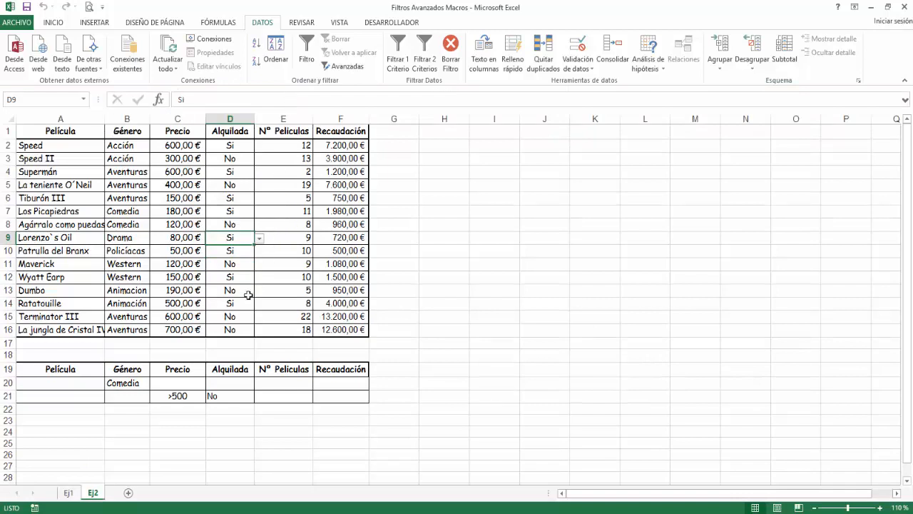
Check the Filtrar 2 Criterios macro in the reopened workbook and clear the resulting filter.
{"action": "left_click", "coordinate": [425, 57]}
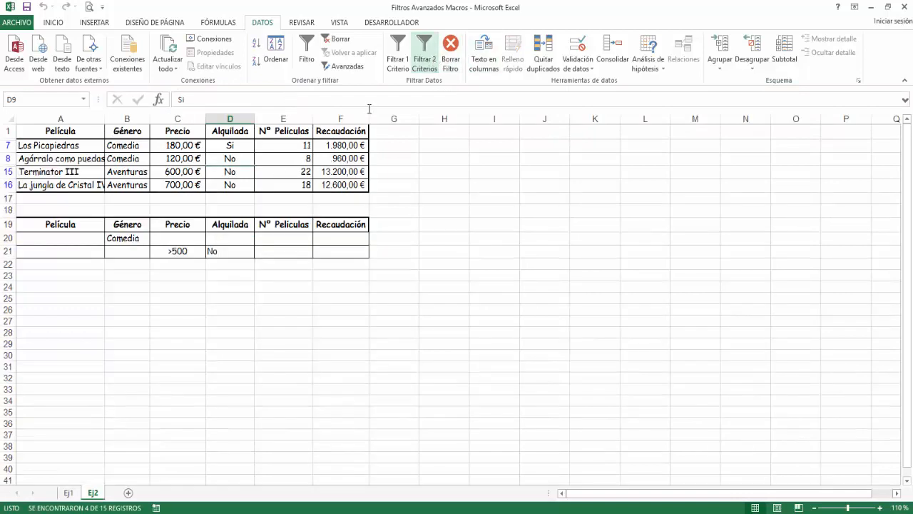
{"action": "left_click", "coordinate": [449, 57]}
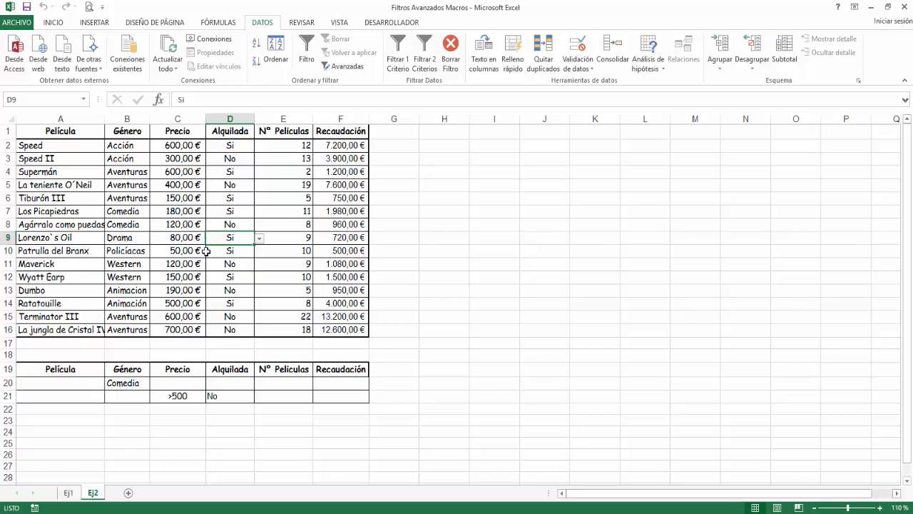
Set the Trust Center macro configuration to Habilitar todas las macros and accept the change.
{"action": "left_click", "coordinate": [20, 23]}
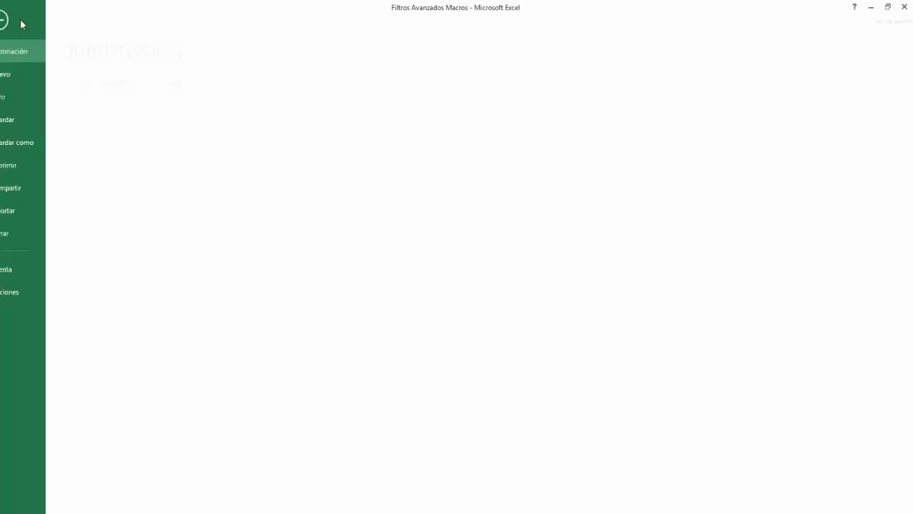
{"action": "left_click", "coordinate": [39, 291]}
{"action": "left_click", "coordinate": [142, 247]}
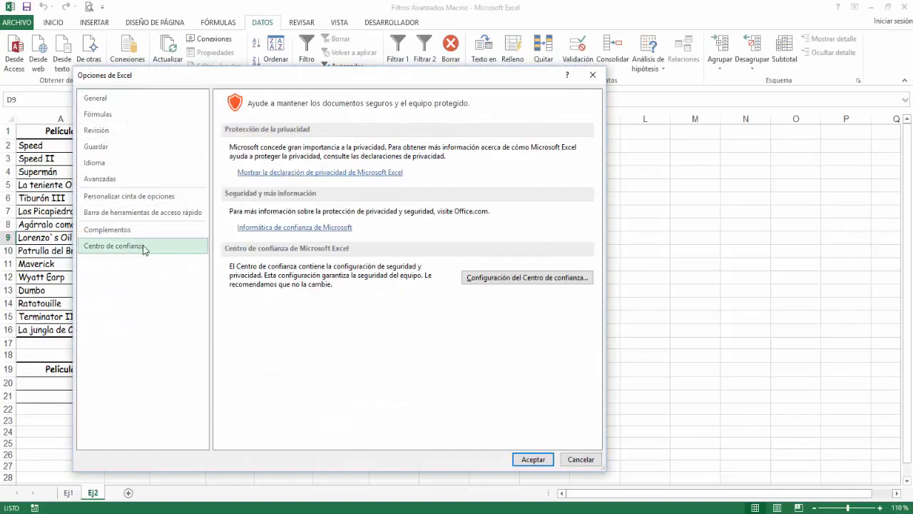
{"action": "left_click", "coordinate": [500, 282]}
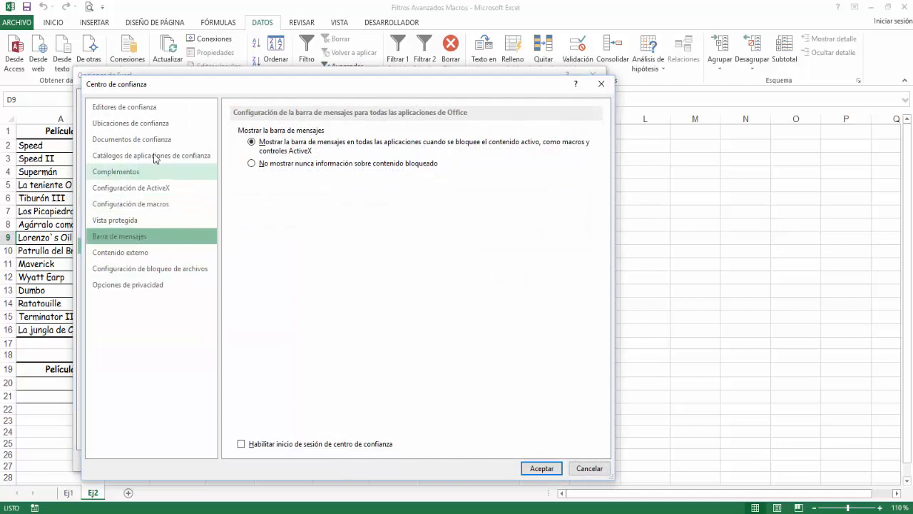
{"action": "left_click", "coordinate": [143, 204]}
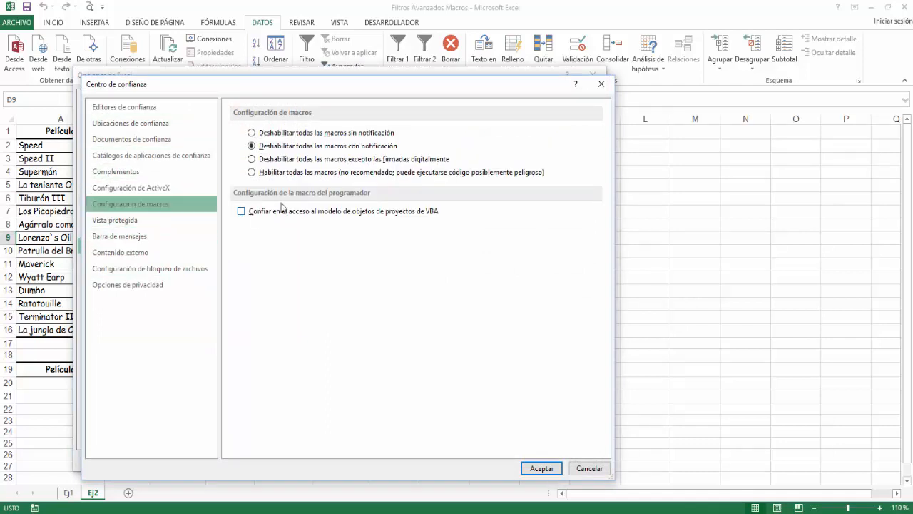
{"action": "left_click", "coordinate": [270, 172]}
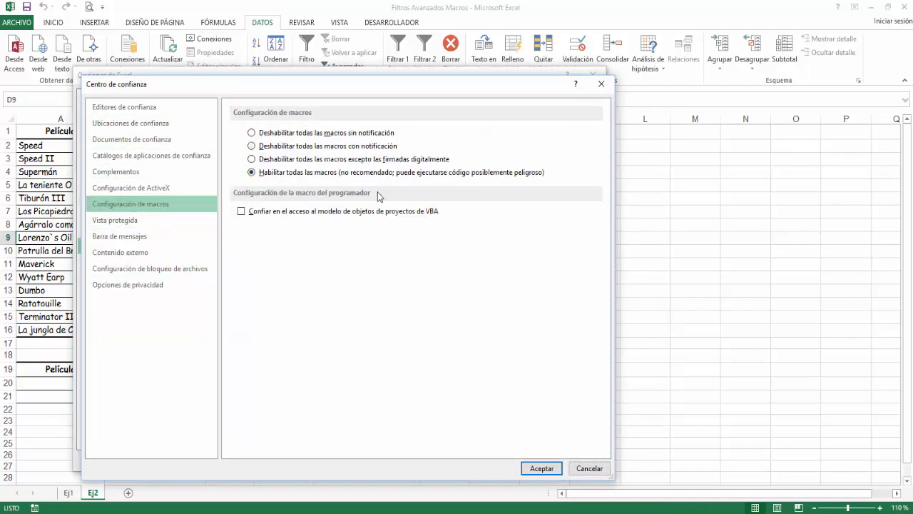
{"action": "left_click", "coordinate": [544, 468]}
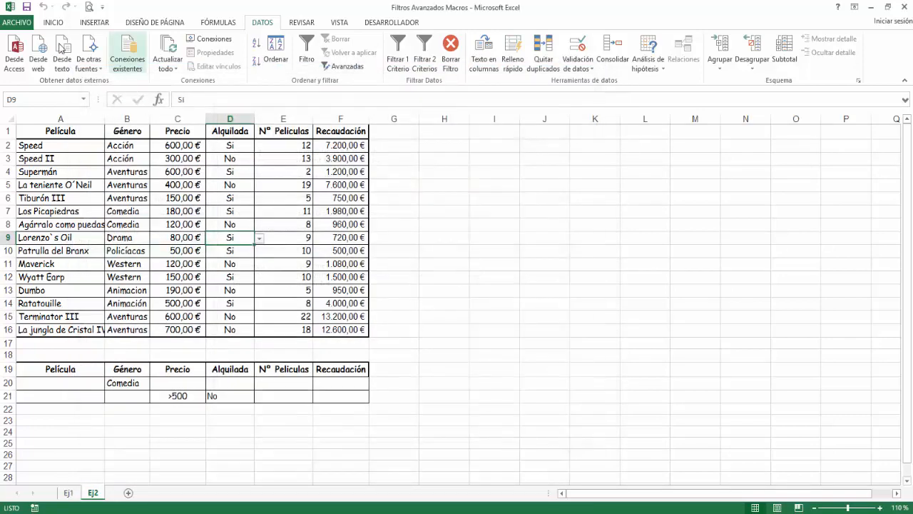
Close the workbook and reopen the macro-enabled Filtros Avanzados Macros from the recent workbooks.
{"action": "left_click", "coordinate": [29, 20]}
{"action": "left_click", "coordinate": [44, 238]}
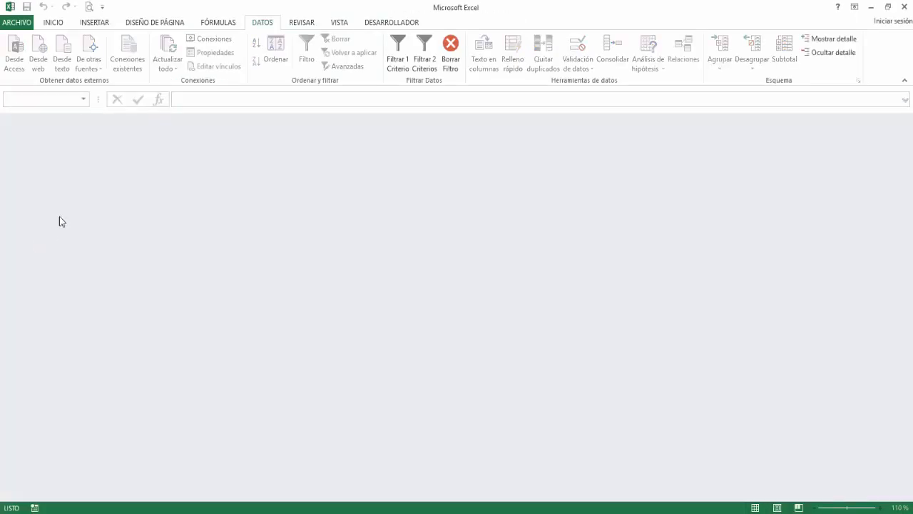
{"action": "left_click", "coordinate": [20, 21]}
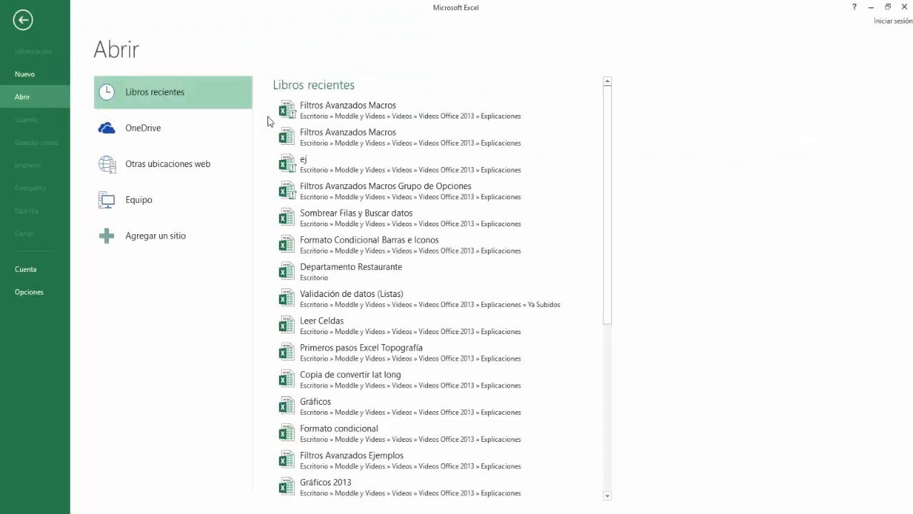
{"action": "left_click", "coordinate": [314, 108]}
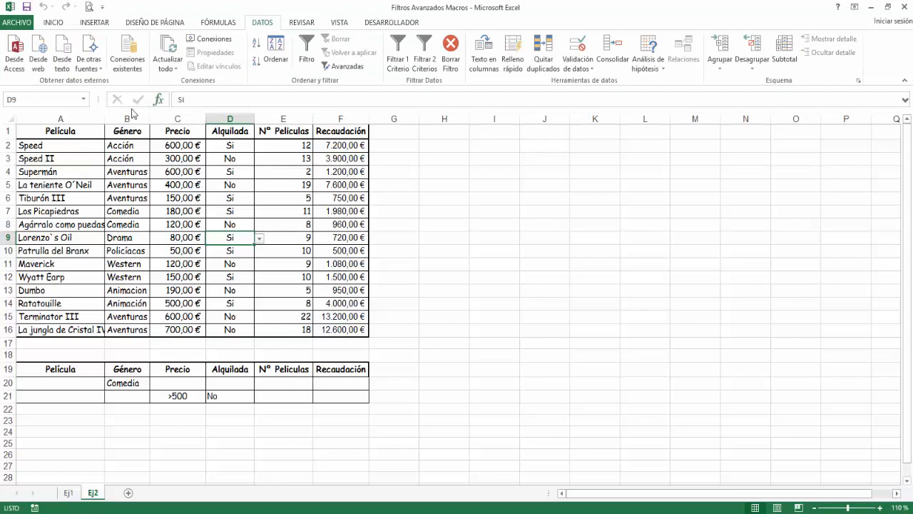
Test the Filtrar 2 Criterios macro on the film list and clear the filter with the Borrar Filtro macro.
{"action": "left_click", "coordinate": [423, 66]}
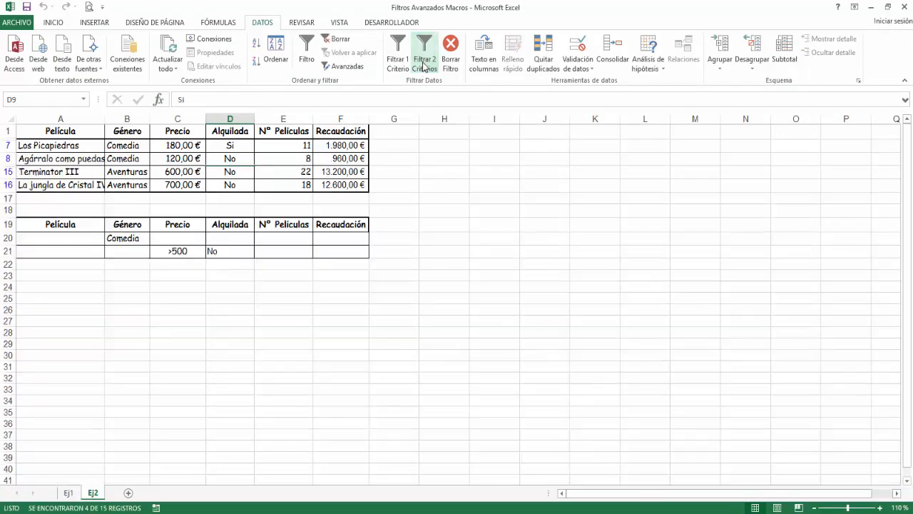
{"action": "left_click", "coordinate": [450, 61]}
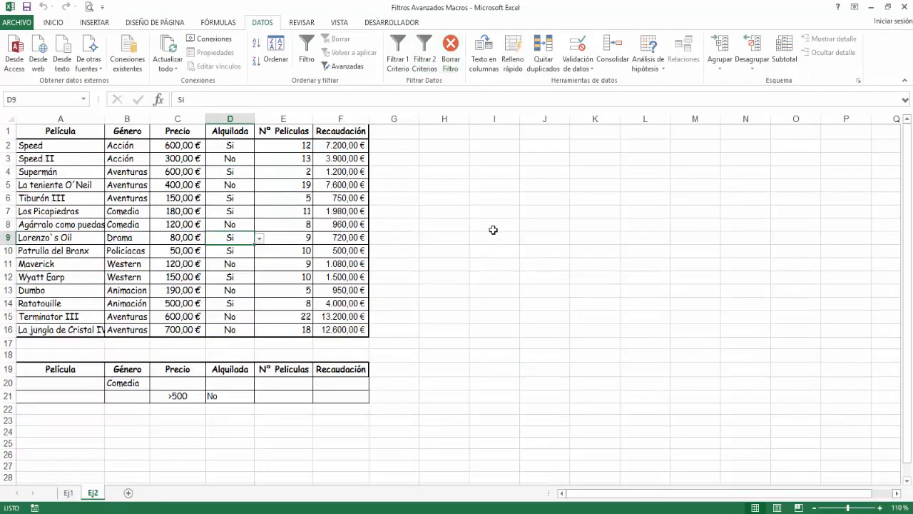